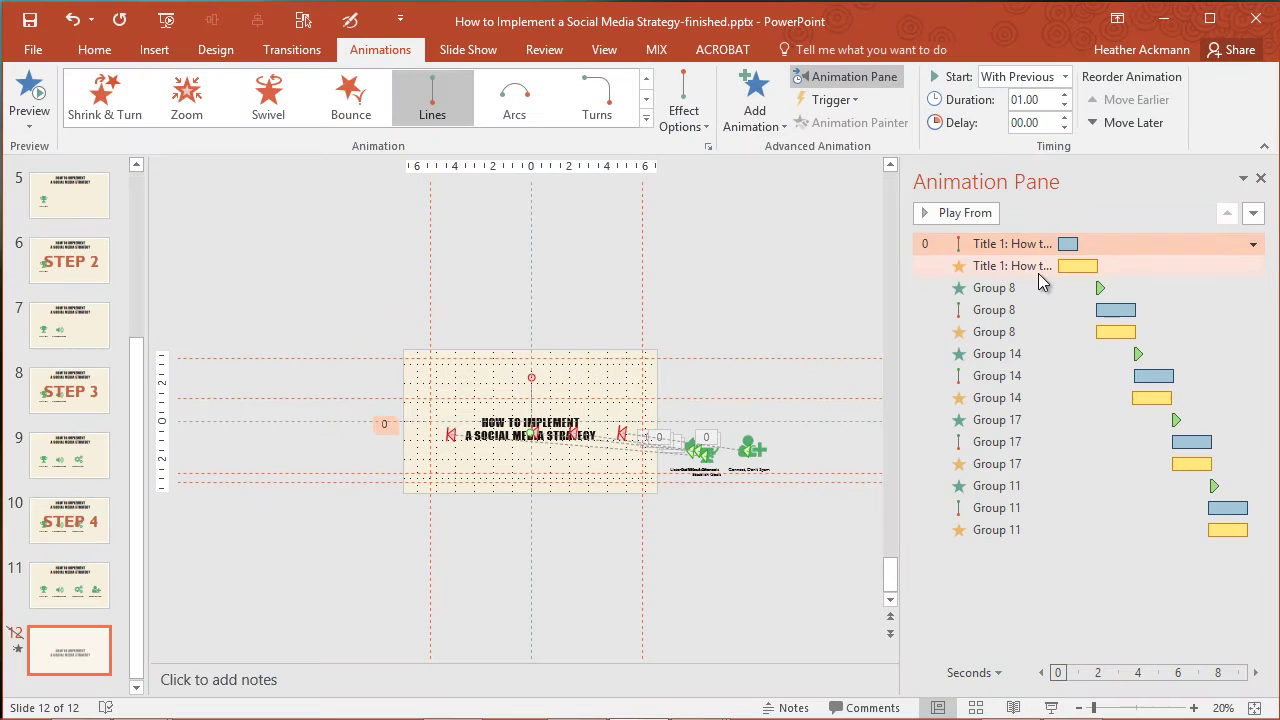
# Lower the slide 12 title's Grow/Shrink emphasis duration to 01.00, then select its motion path effect.
pyautogui.click(1040, 268)
pyautogui.click(1066, 106)
pyautogui.click(1066, 113)
pyautogui.click(1066, 113)
pyautogui.click(1066, 113)
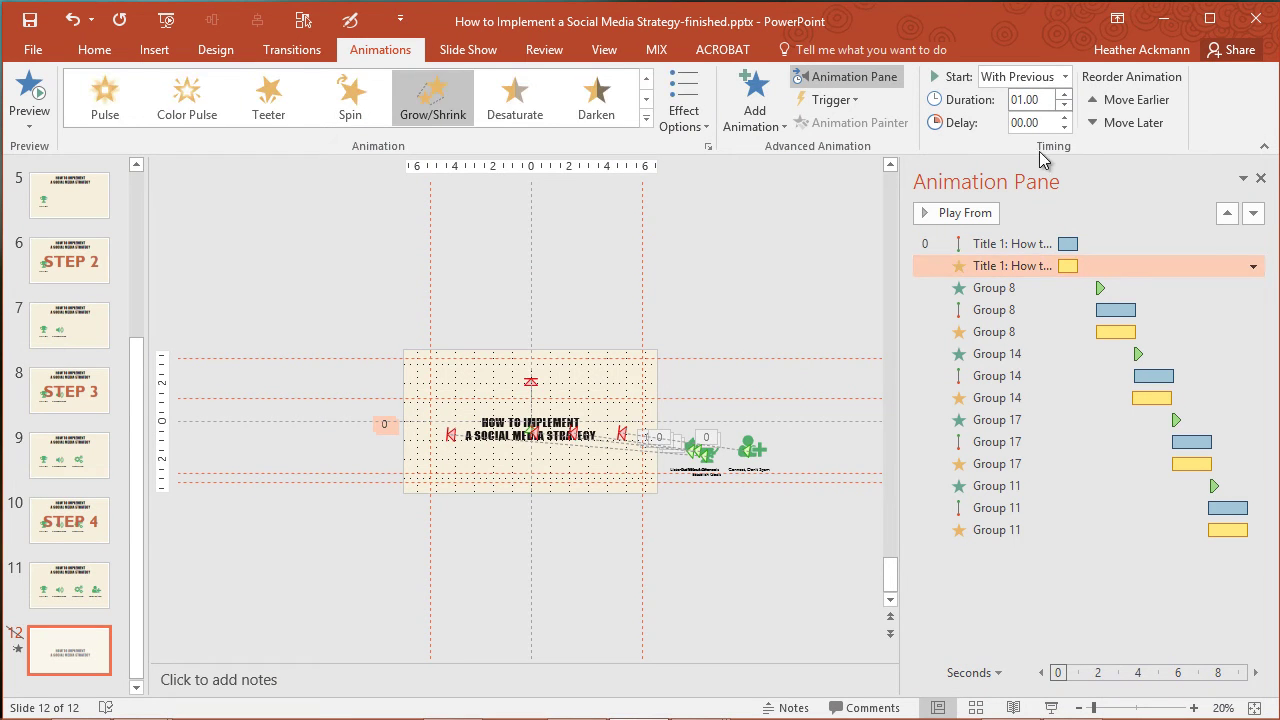
pyautogui.click(988, 246)
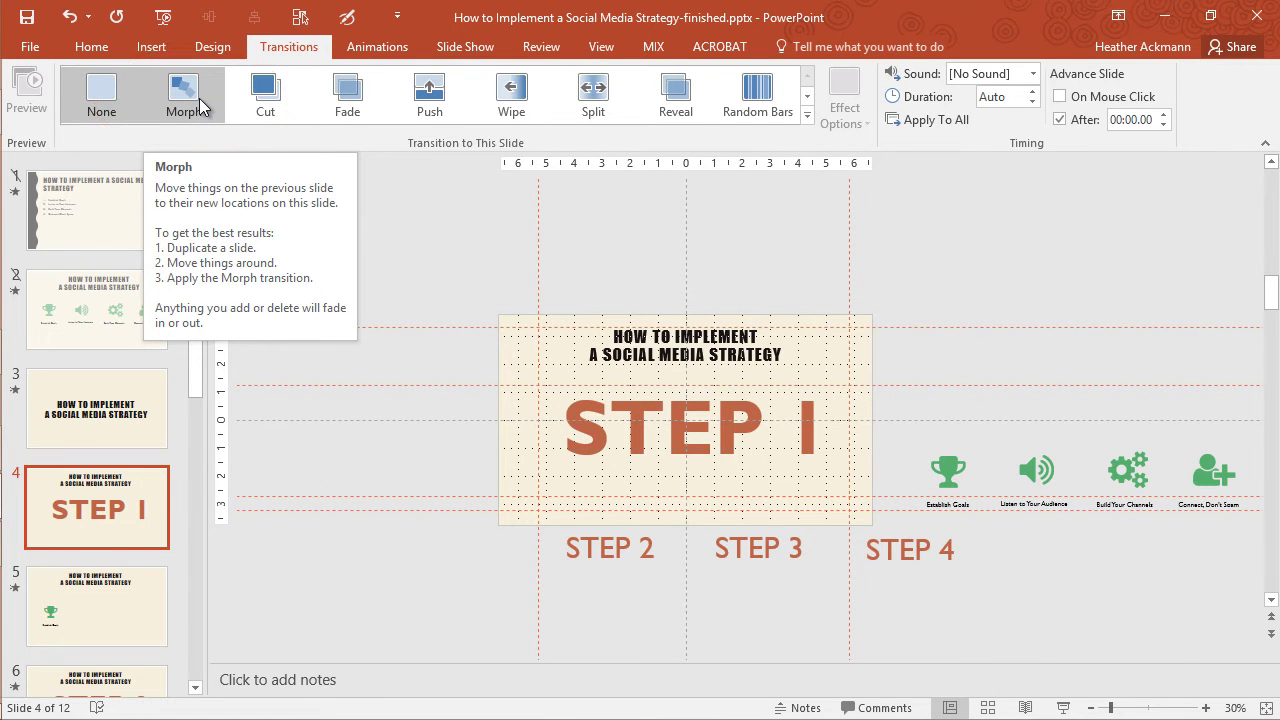
# Apply the Morph transition to slide 4.
pyautogui.click(184, 95)
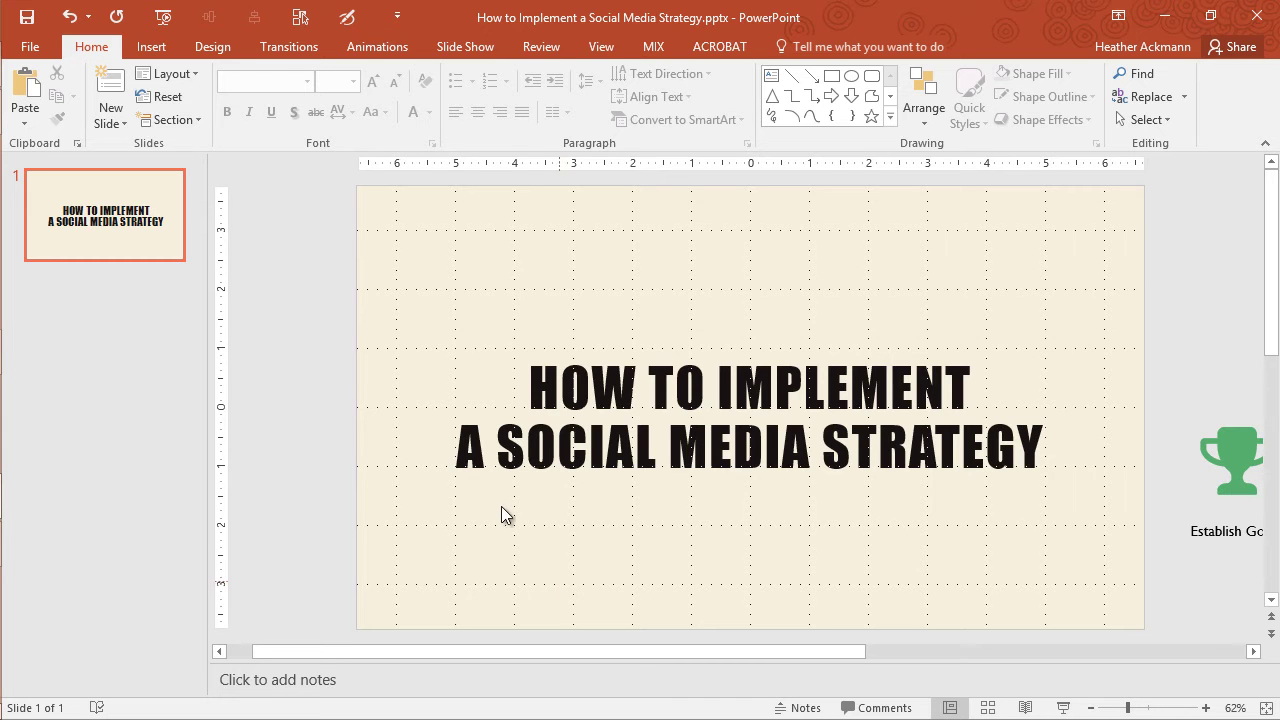
# Show the transition settings and zoom out to 30% to reveal the off-slide STEP labels and icons.
pyautogui.click(364, 50)
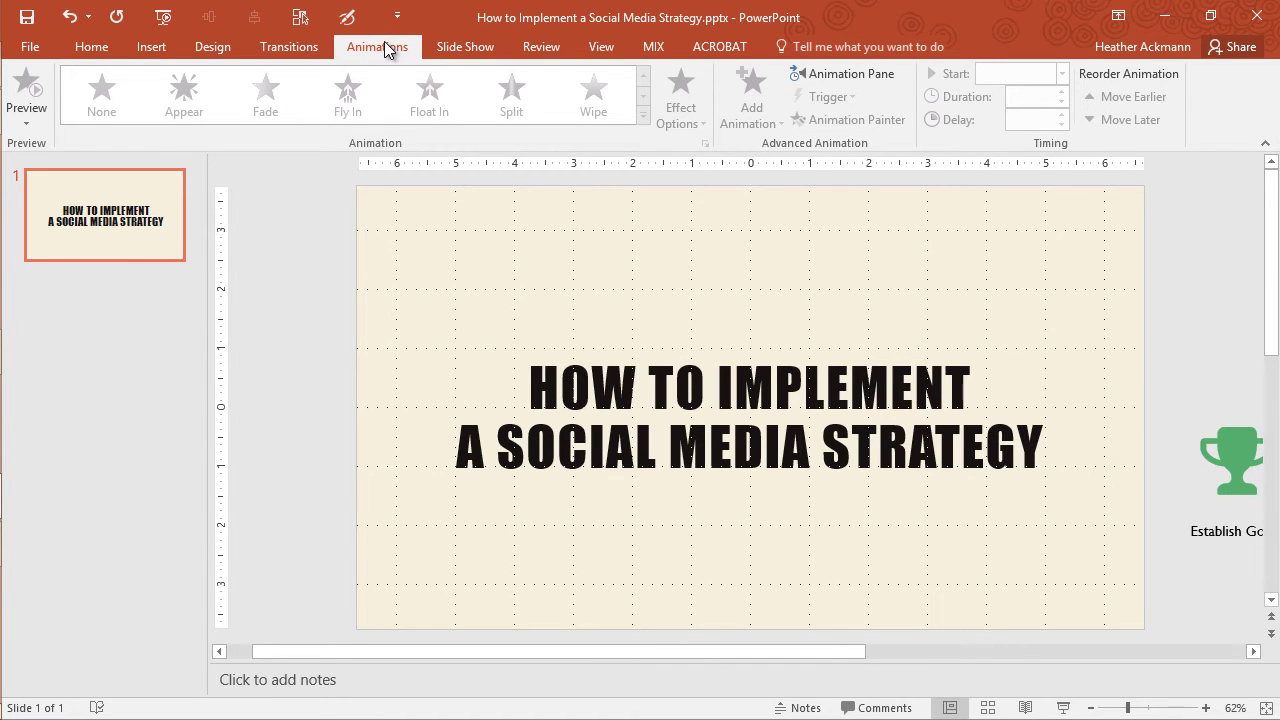
pyautogui.click(296, 47)
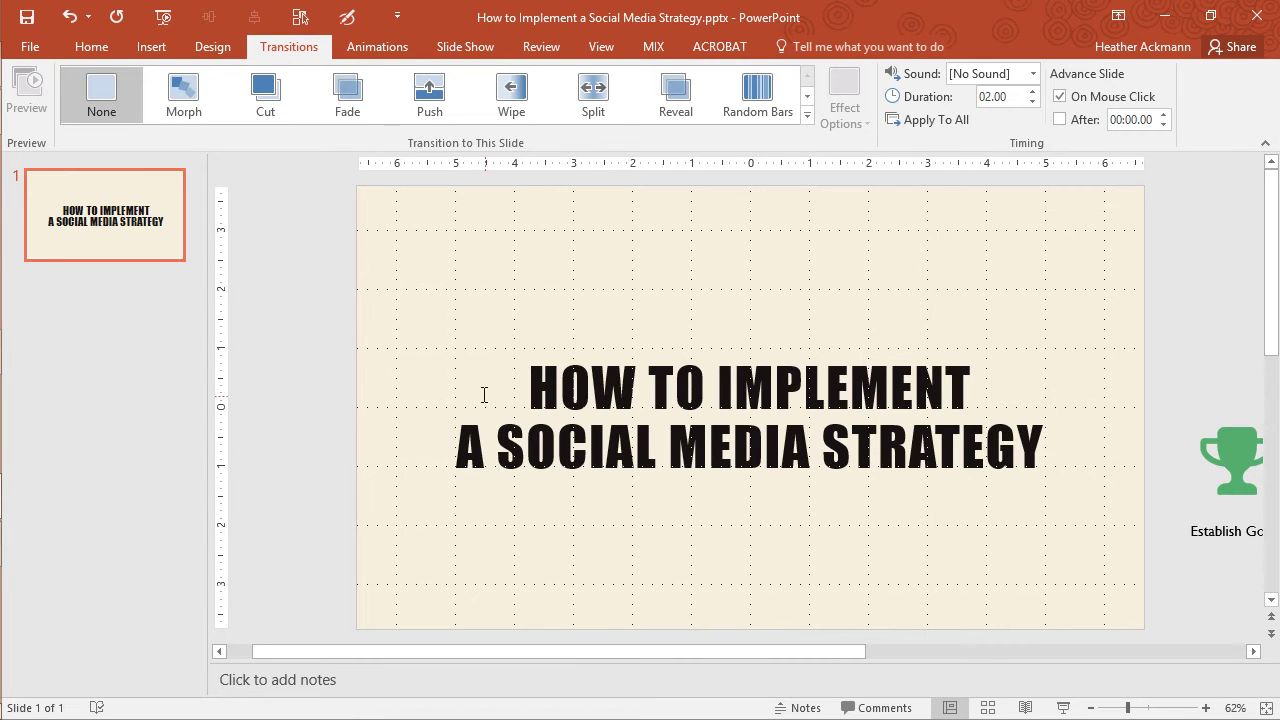
pyautogui.click(1091, 708)
pyautogui.click(1091, 708)
pyautogui.click(1091, 708)
pyautogui.click(1091, 708)
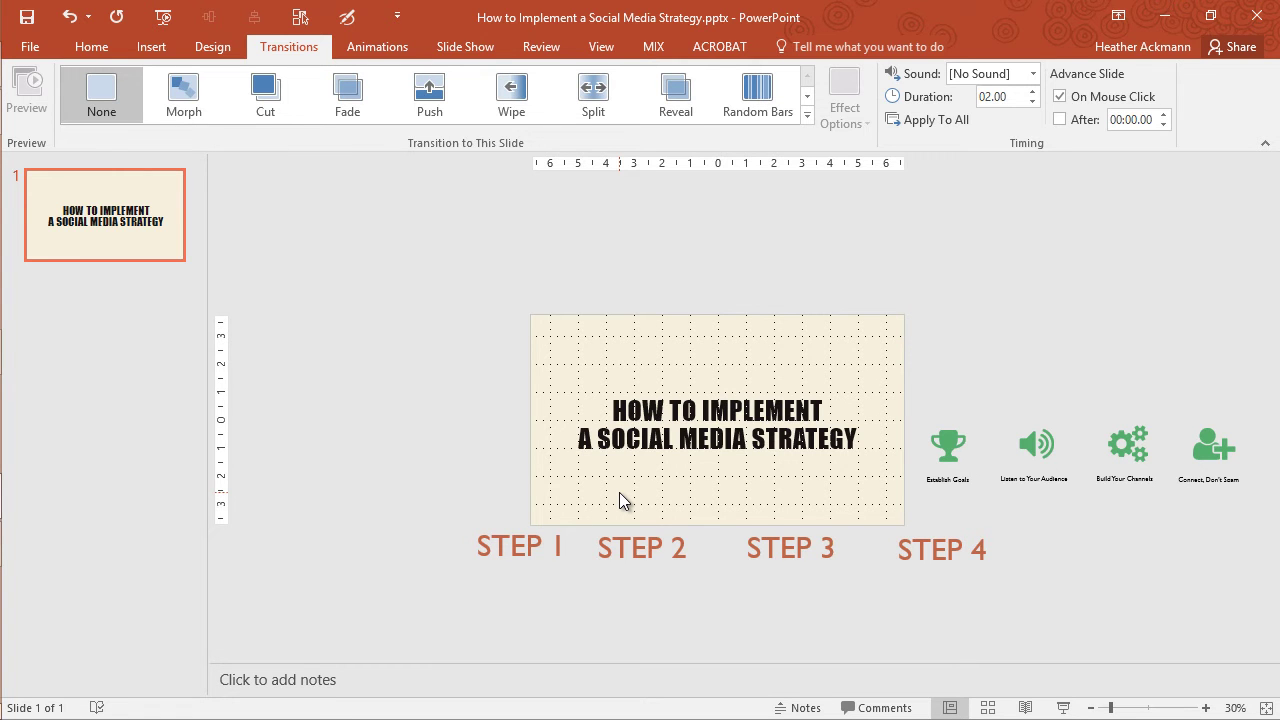
pyautogui.click(642, 416)
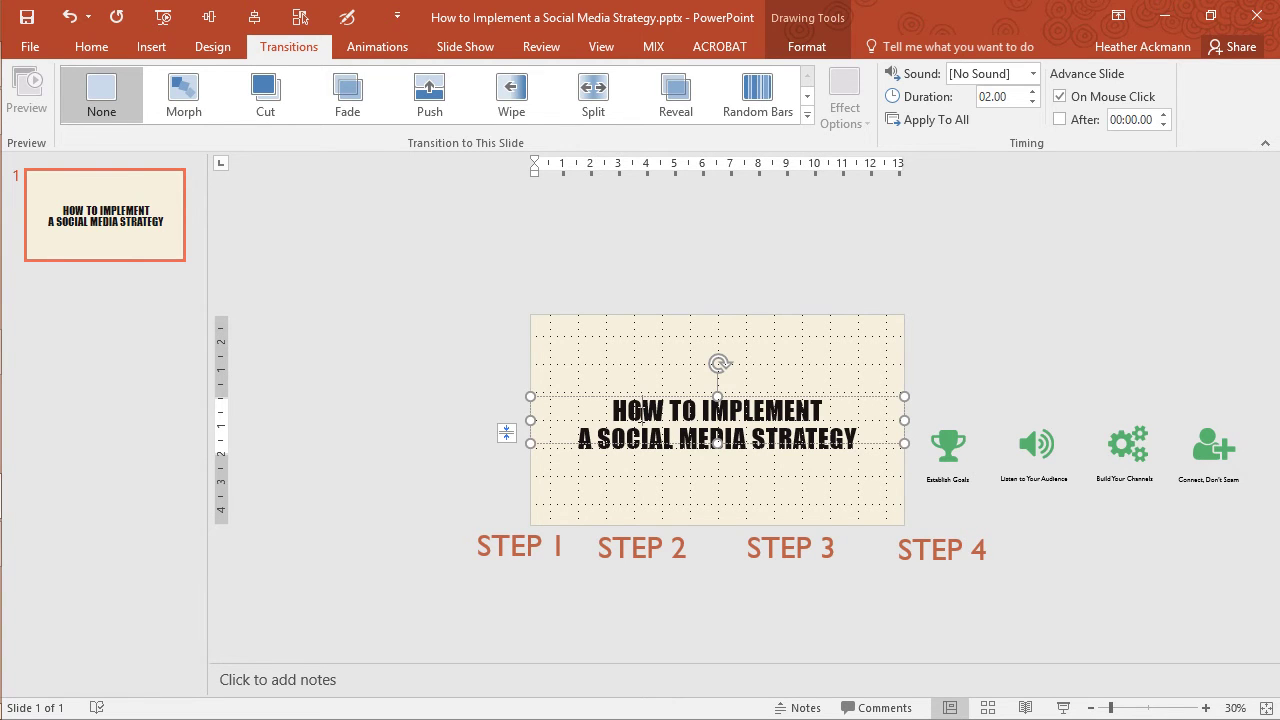
pyautogui.click(665, 445)
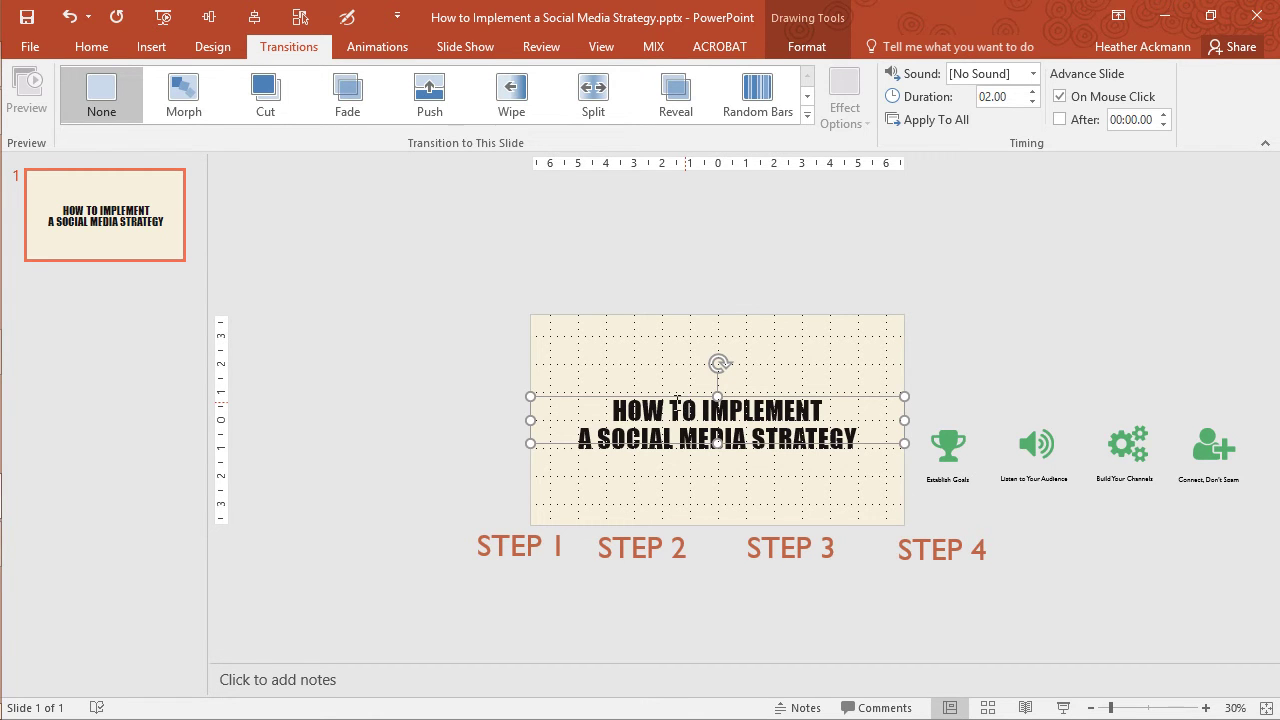
# Duplicate the title slide and, on the copy, move the title to the top at 48 pt.
pyautogui.rightClick(146, 232)
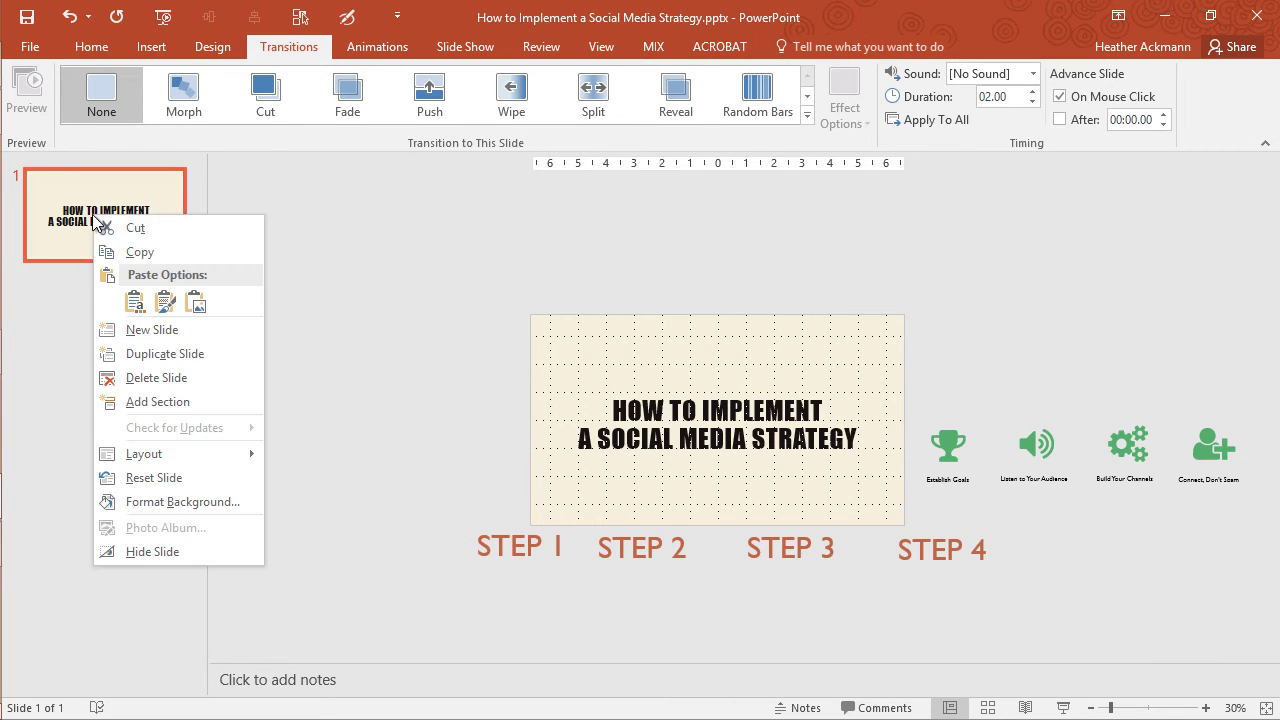
pyautogui.press('Escape')
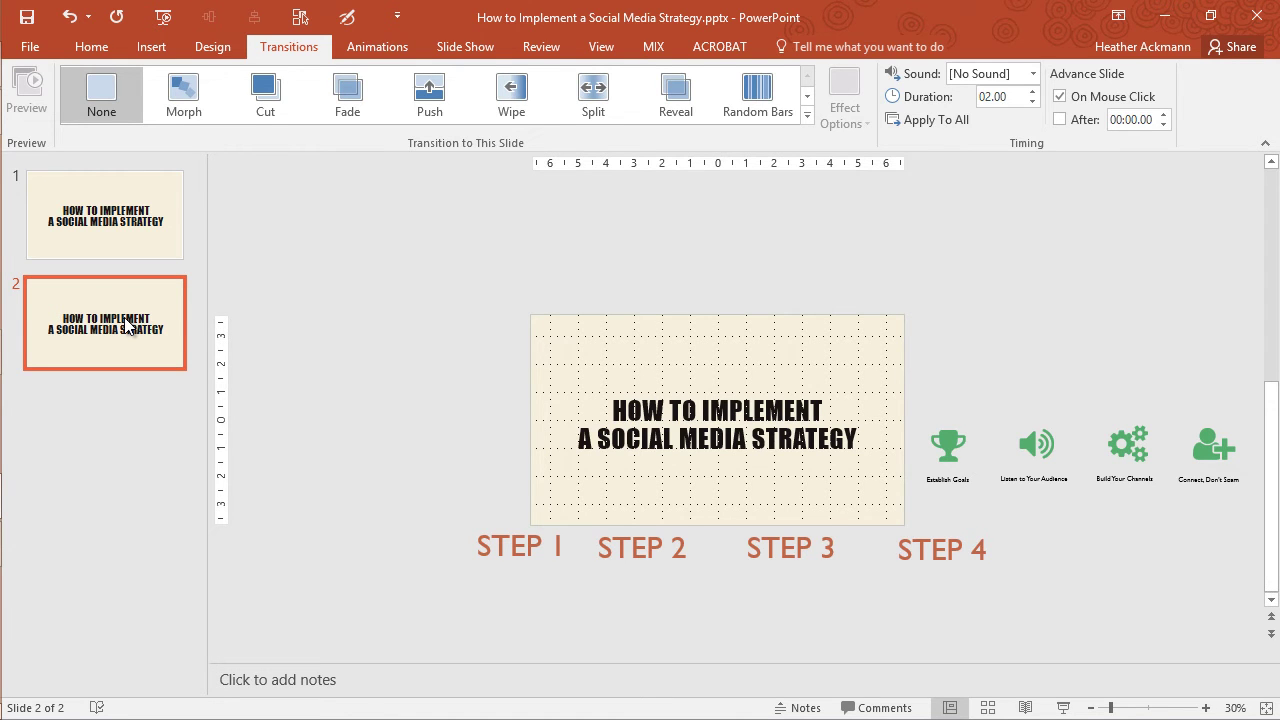
pyautogui.click(689, 397)
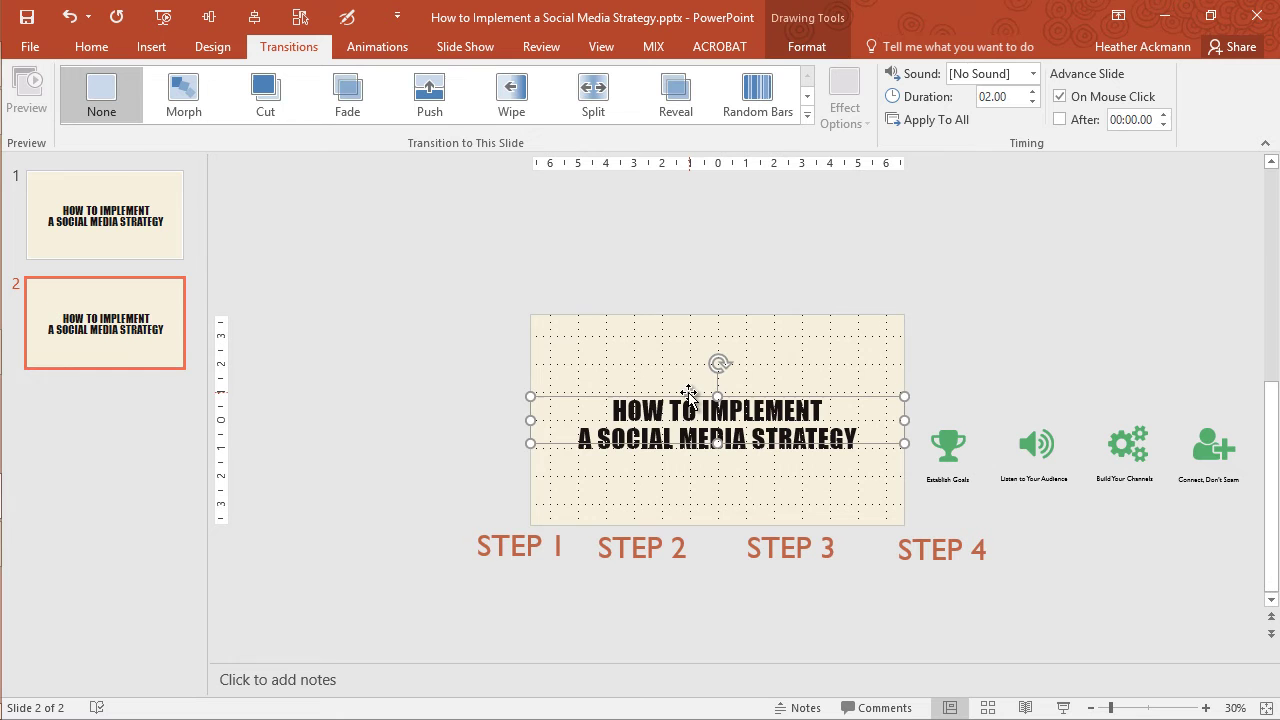
pyautogui.moveTo(689, 397); pyautogui.dragTo(687, 325)
pyautogui.click(100, 44)
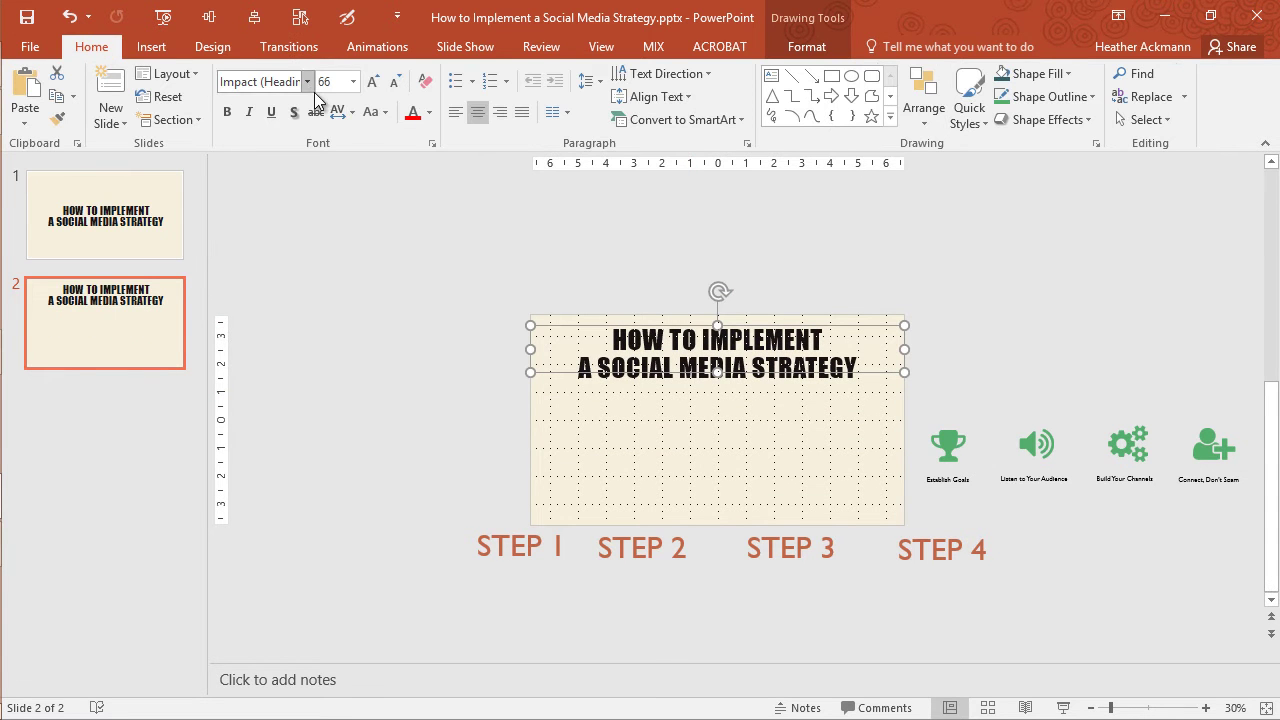
pyautogui.click(389, 82)
pyautogui.click(389, 82)
pyautogui.click(389, 82)
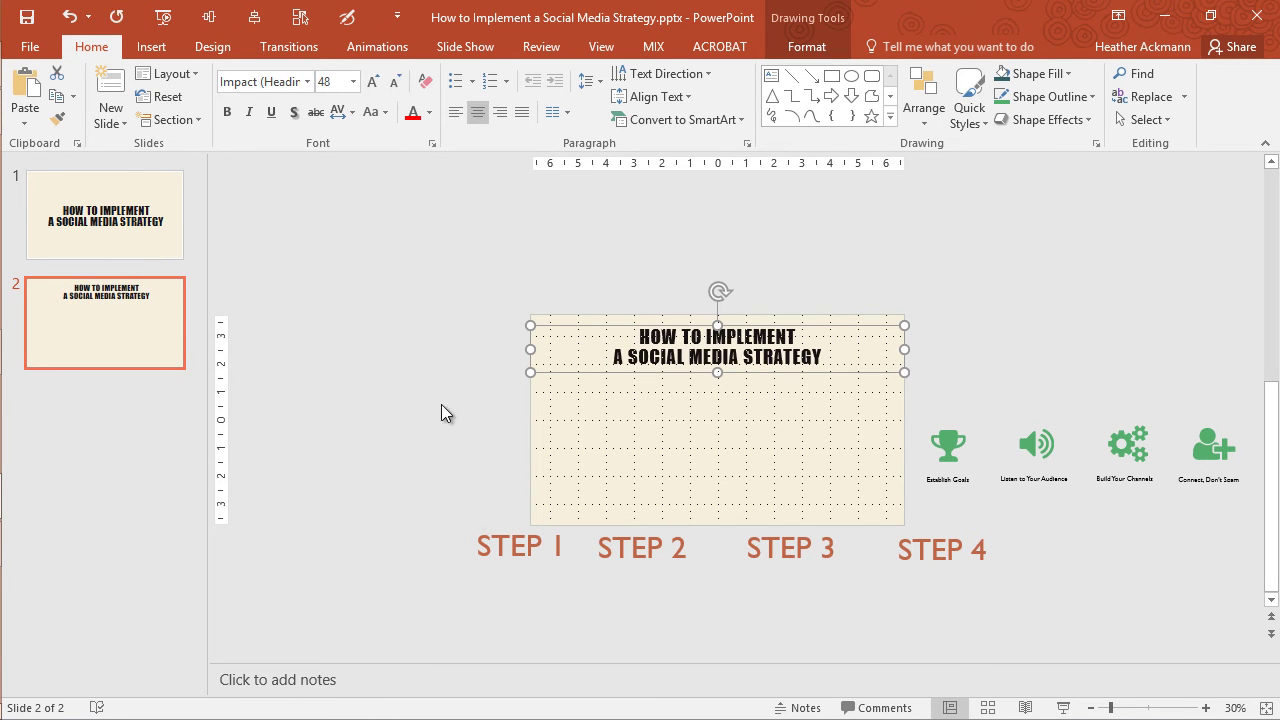
# Centre STEP I on slide 2, bold and enlarged to 199 pt.
pyautogui.moveTo(494, 523); pyautogui.dragTo(694, 403)
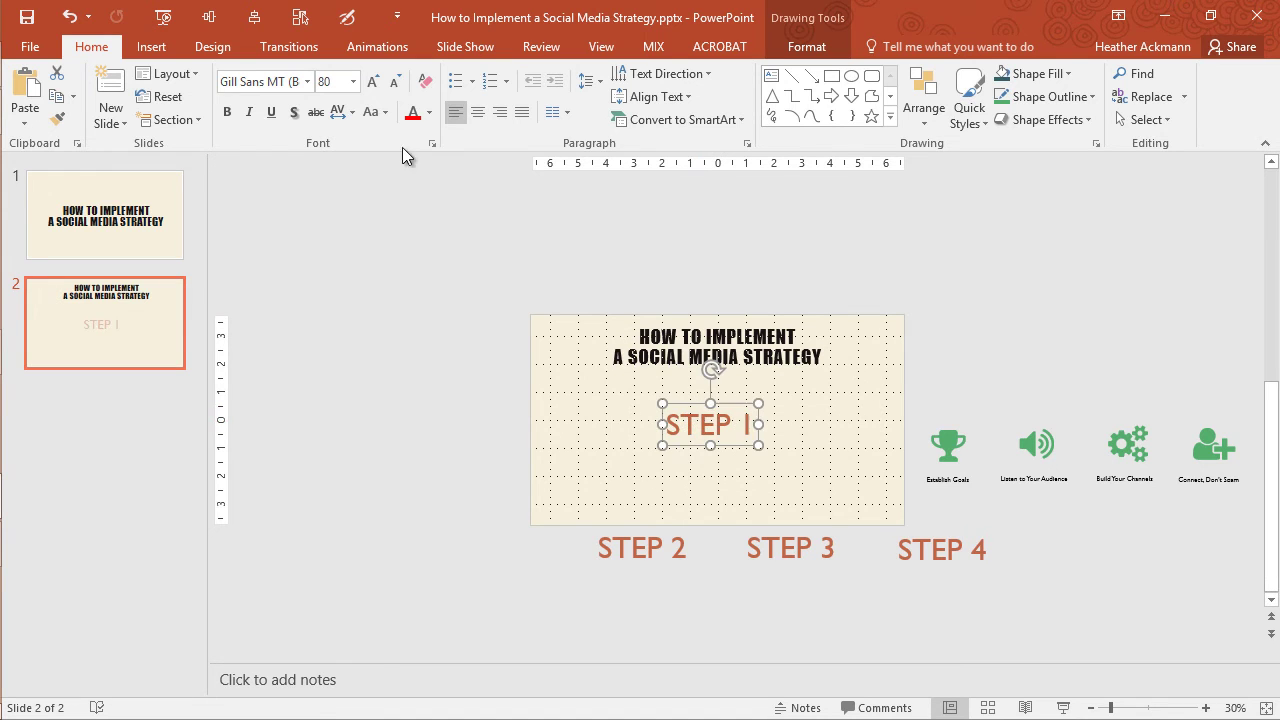
pyautogui.click(227, 112)
pyautogui.click(371, 82)
pyautogui.click(371, 82)
pyautogui.click(371, 82)
pyautogui.click(371, 82)
pyautogui.click(371, 82)
pyautogui.click(371, 82)
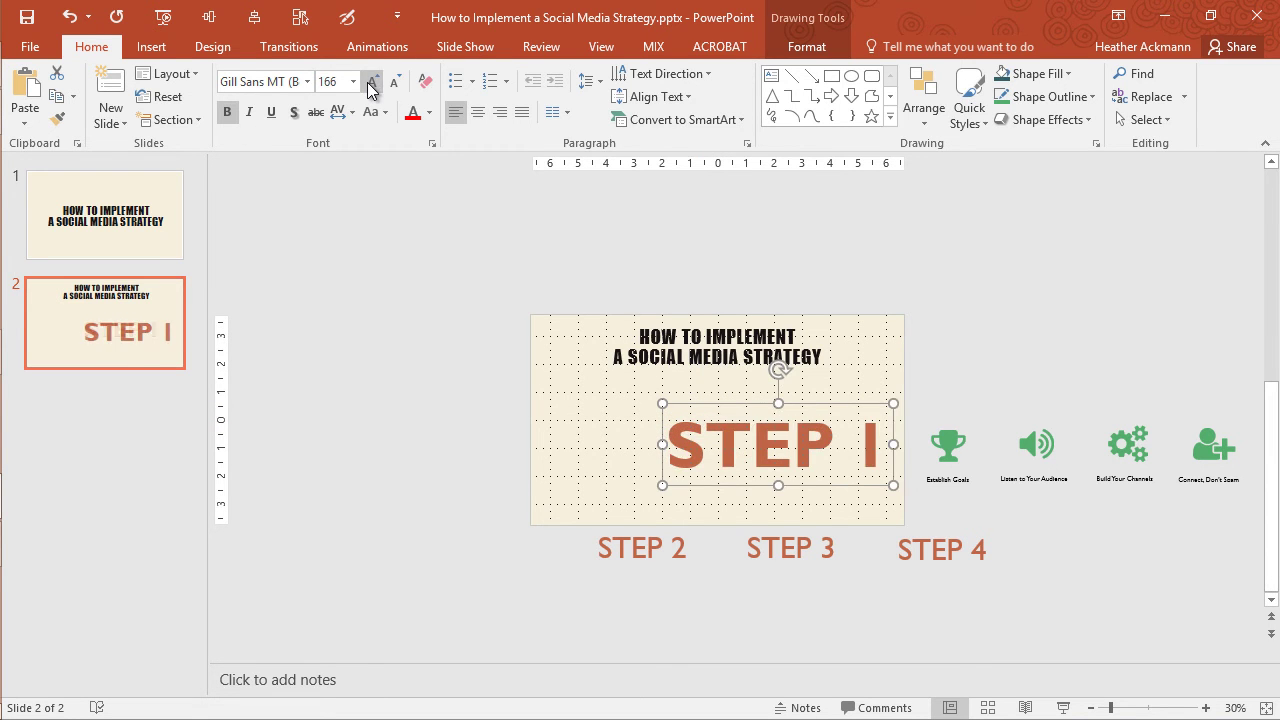
pyautogui.click(371, 82)
pyautogui.click(371, 82)
pyautogui.moveTo(737, 400); pyautogui.dragTo(672, 381)
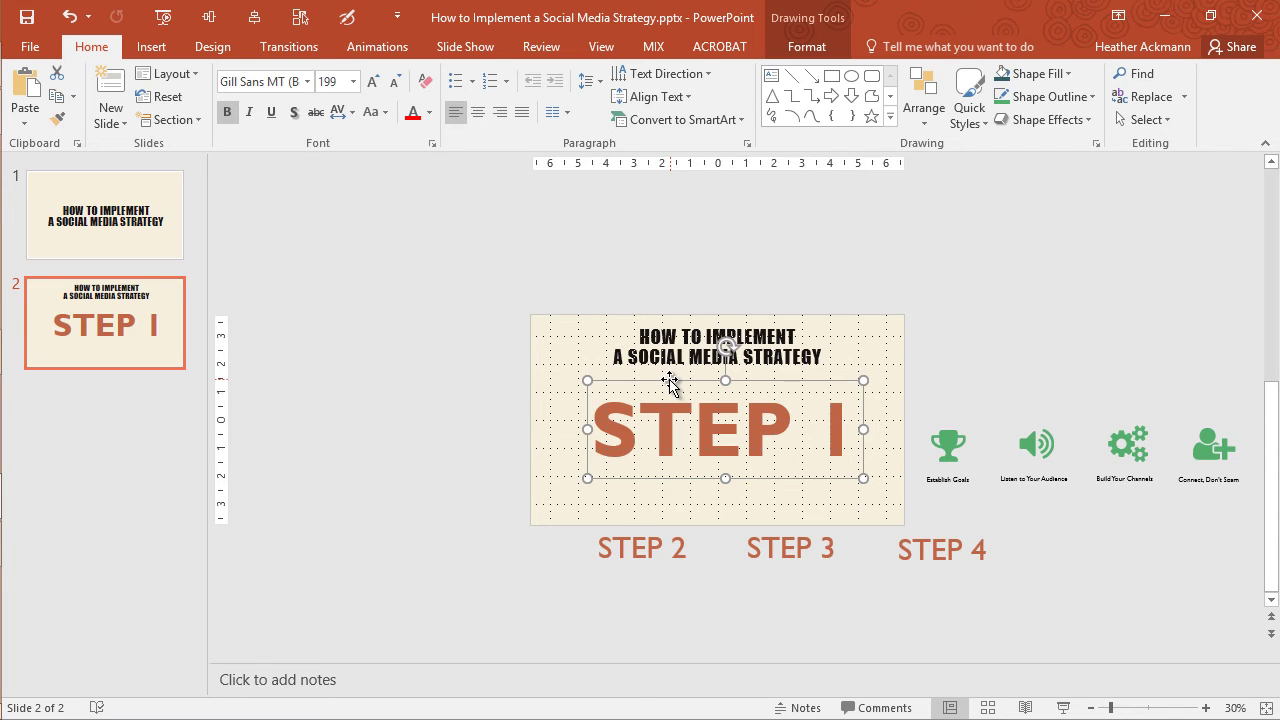
pyautogui.click(293, 46)
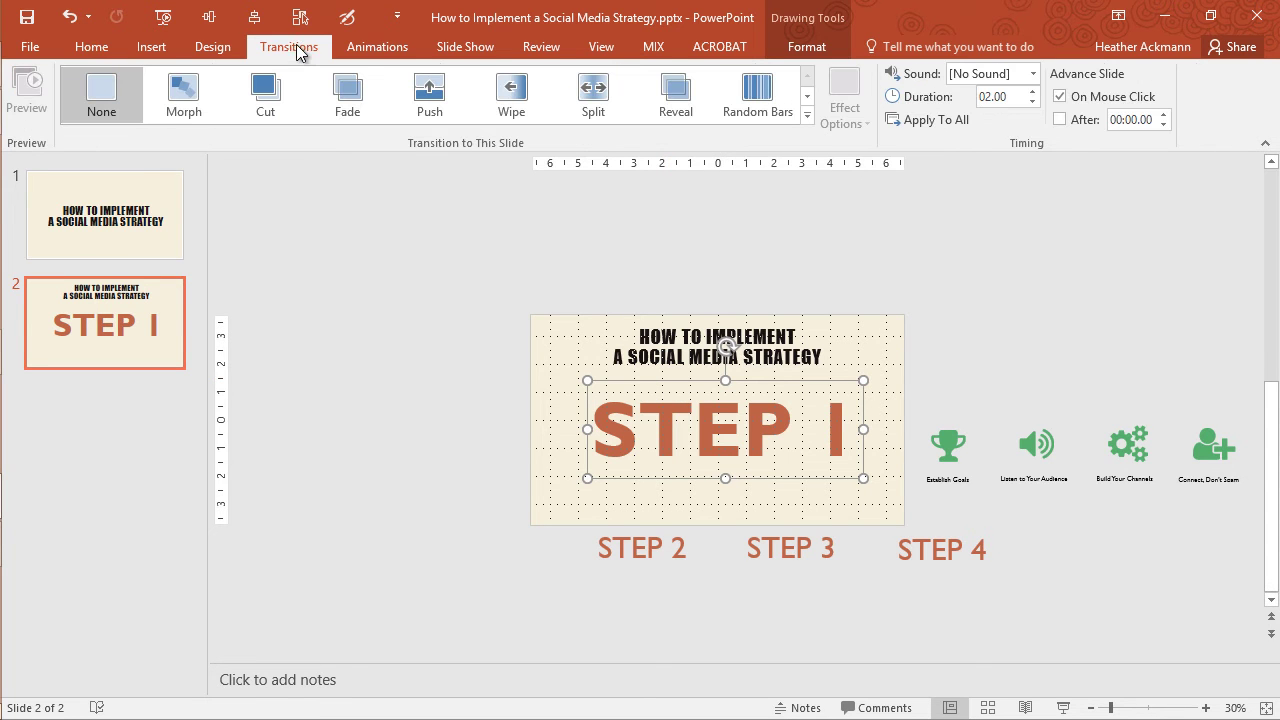
# Apply Morph to slide 2 and preview the title shrinking while STEP I grows in.
pyautogui.click(52, 338)
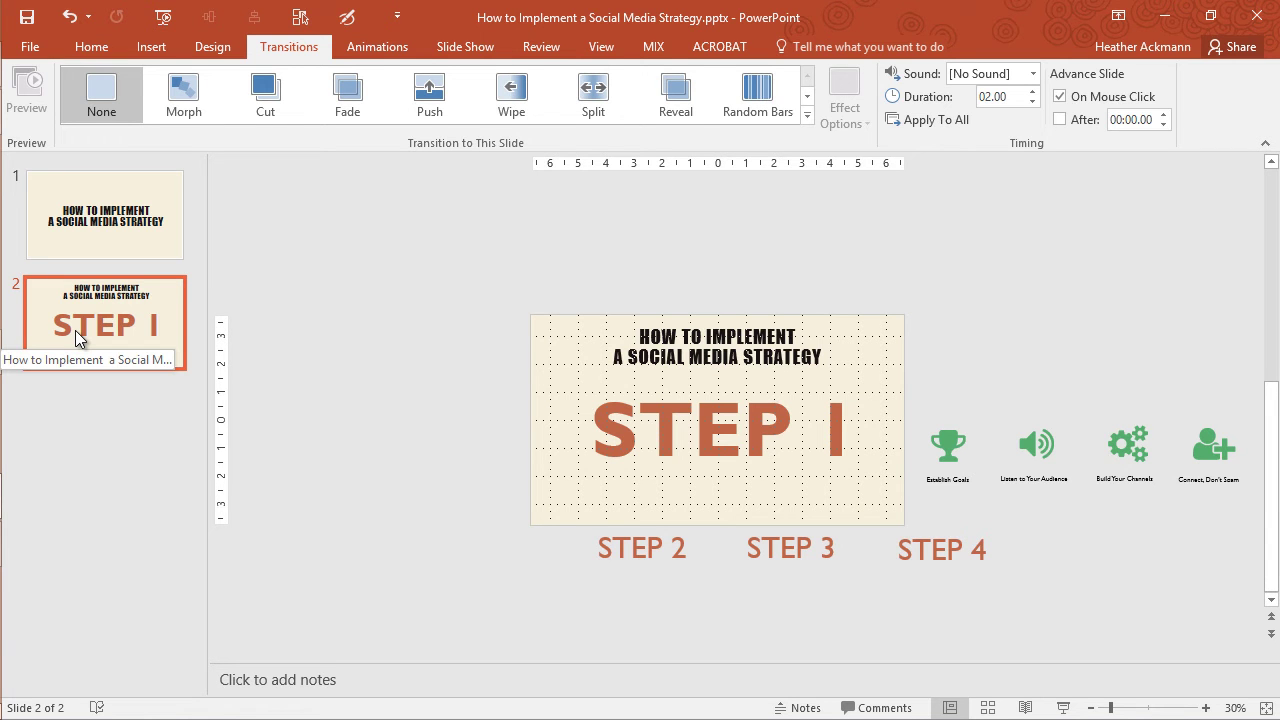
pyautogui.click(196, 98)
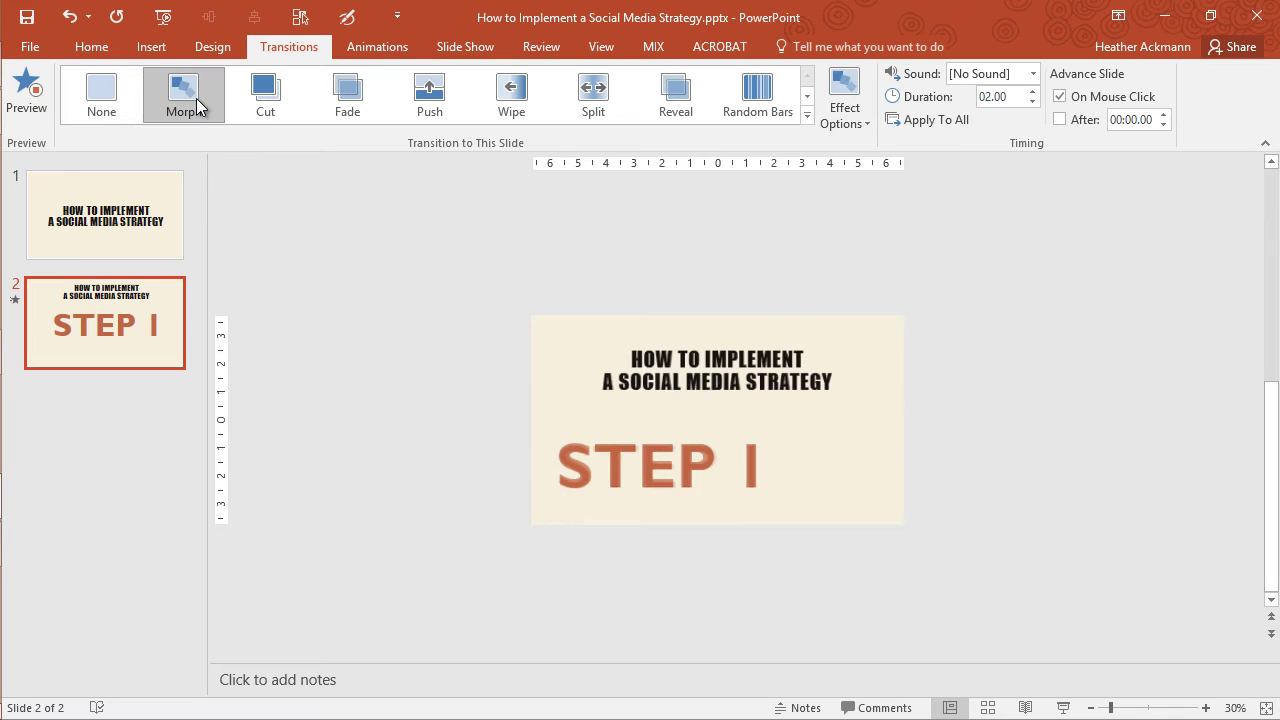
pyautogui.click(36, 223)
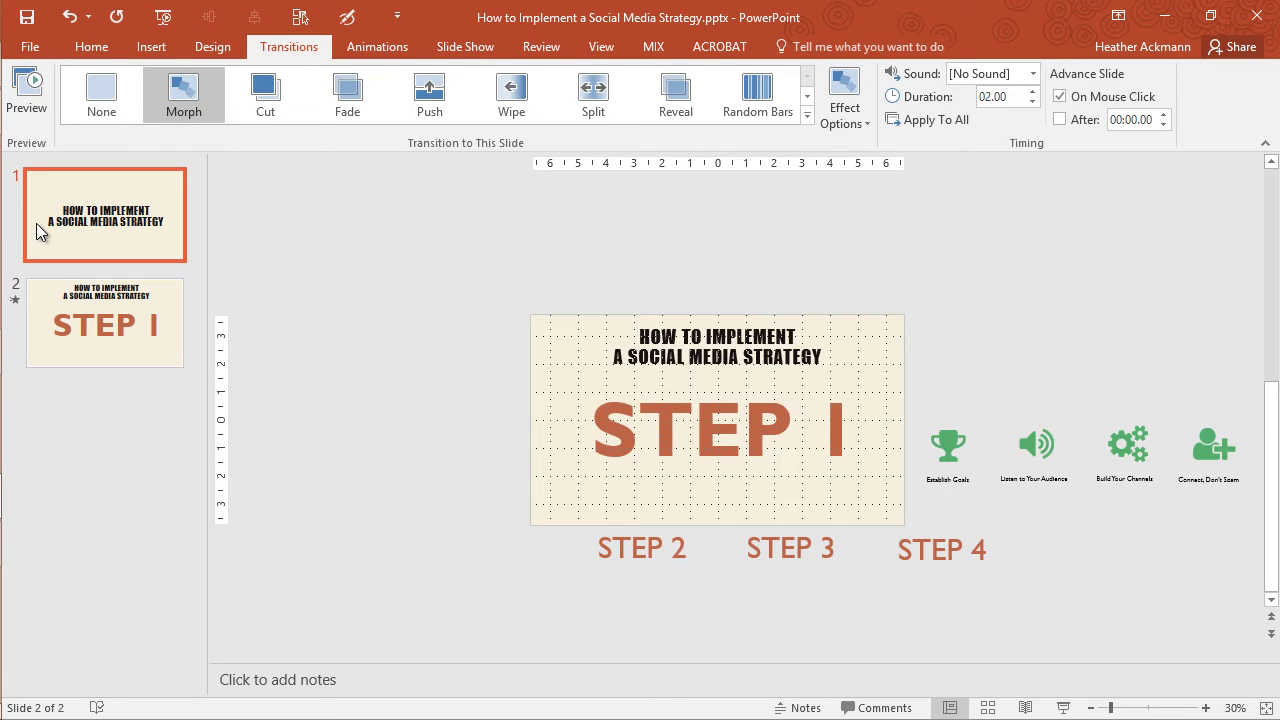
pyautogui.click(56, 317)
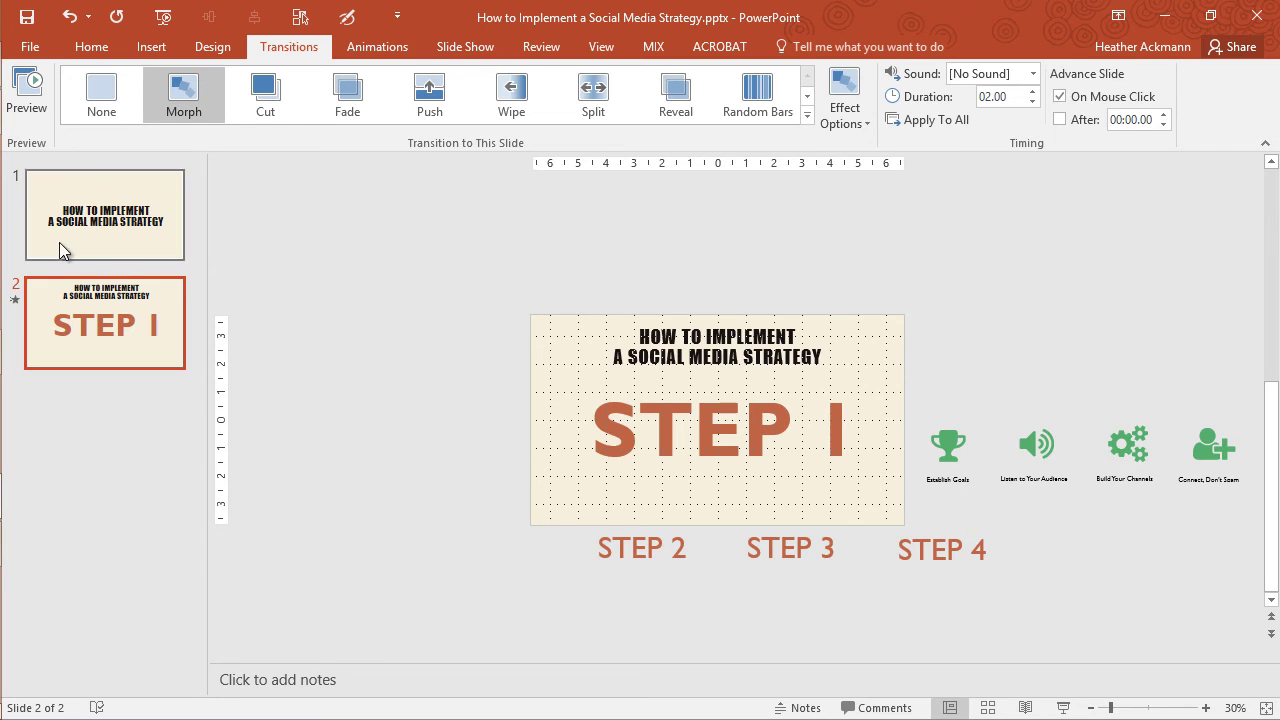
pyautogui.click(14, 299)
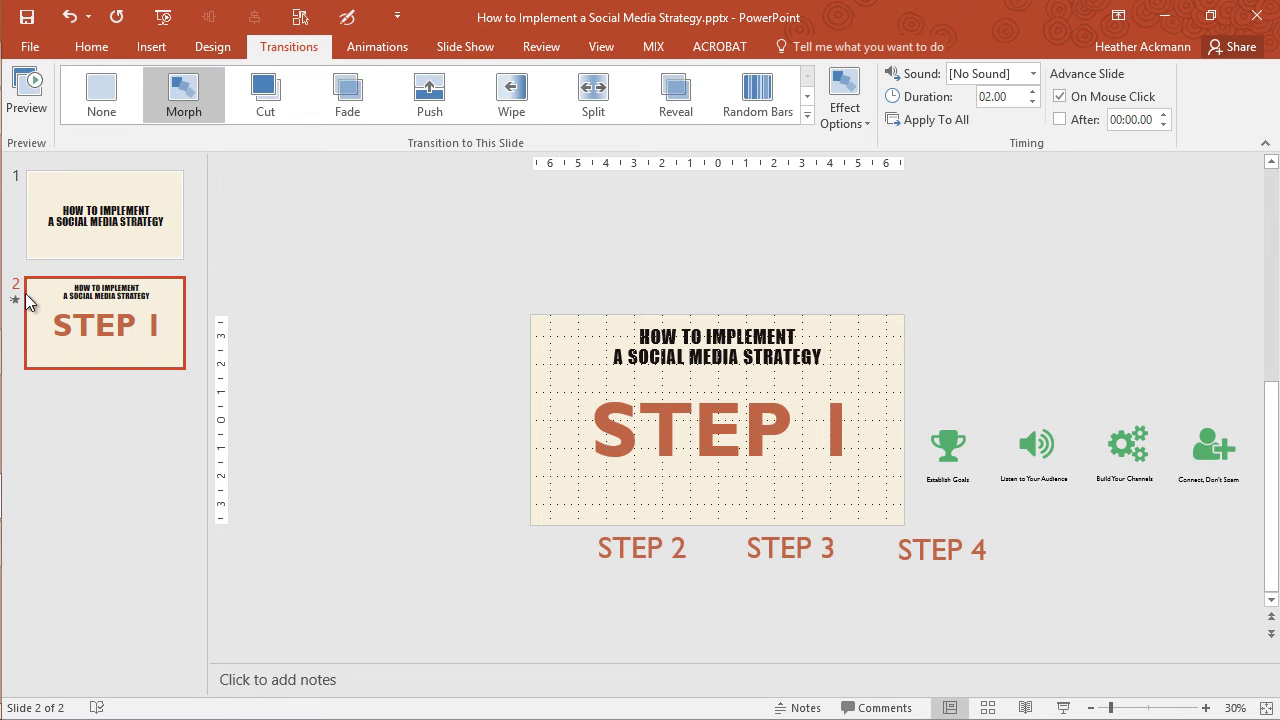
# Duplicate slide 2 as slide 3 and set the STEP I box's text fill to No Fill.
pyautogui.rightClick(66, 301)
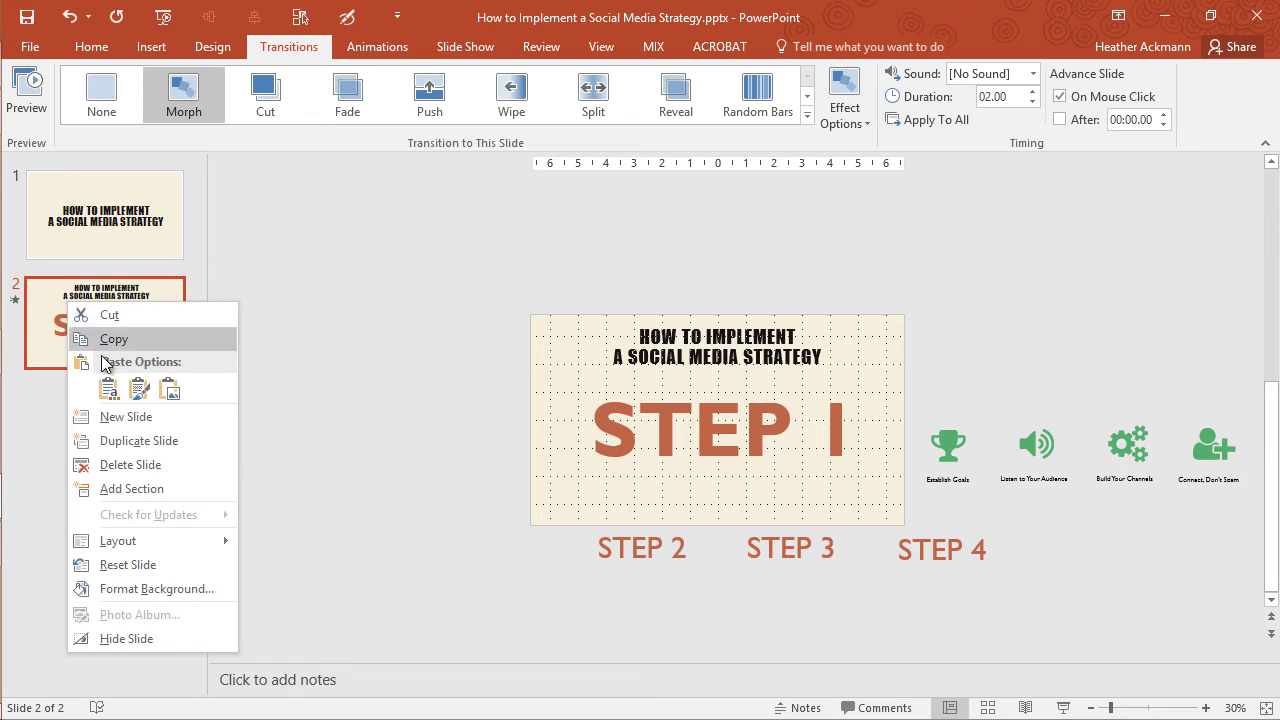
pyautogui.click(135, 440)
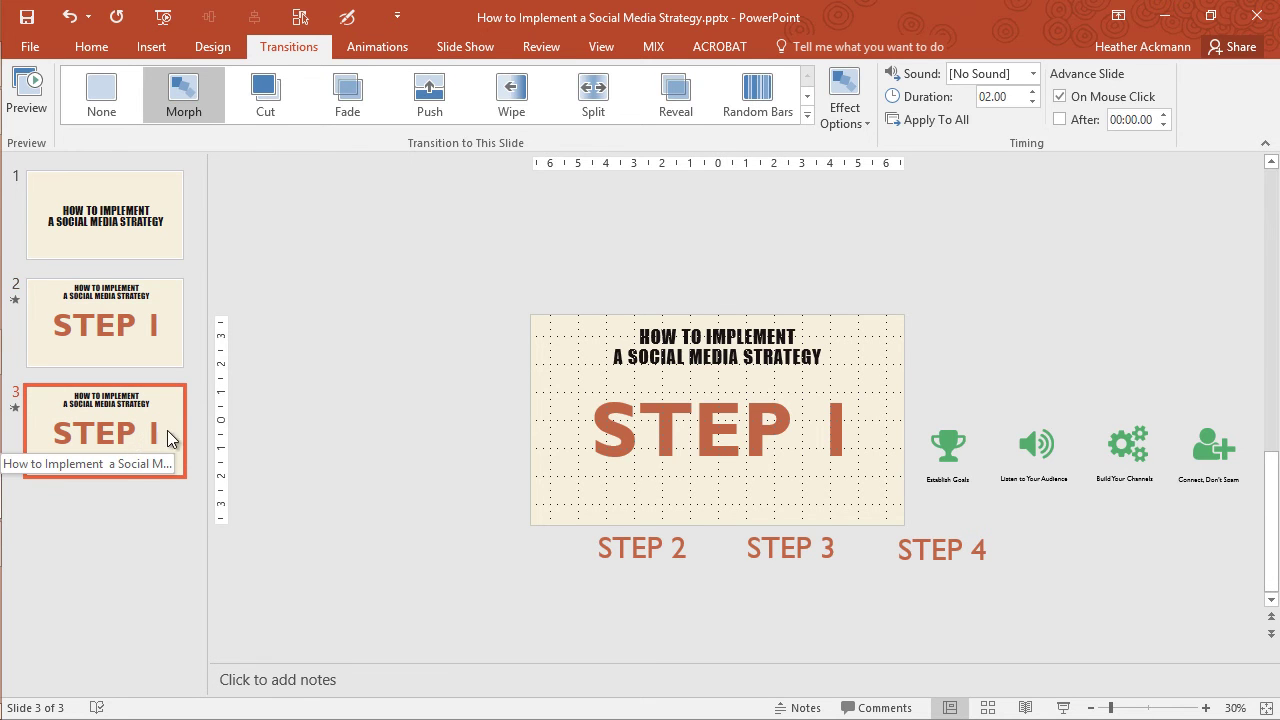
pyautogui.click(640, 436)
pyautogui.click(620, 386)
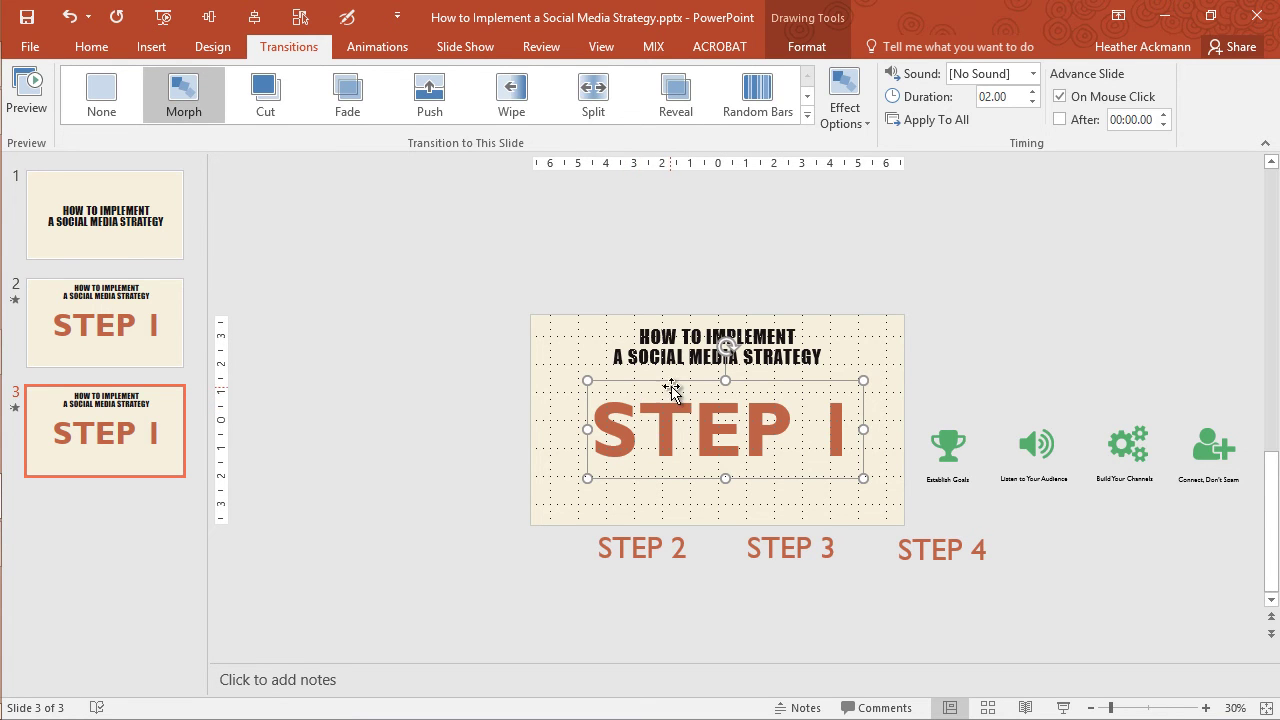
pyautogui.click(783, 53)
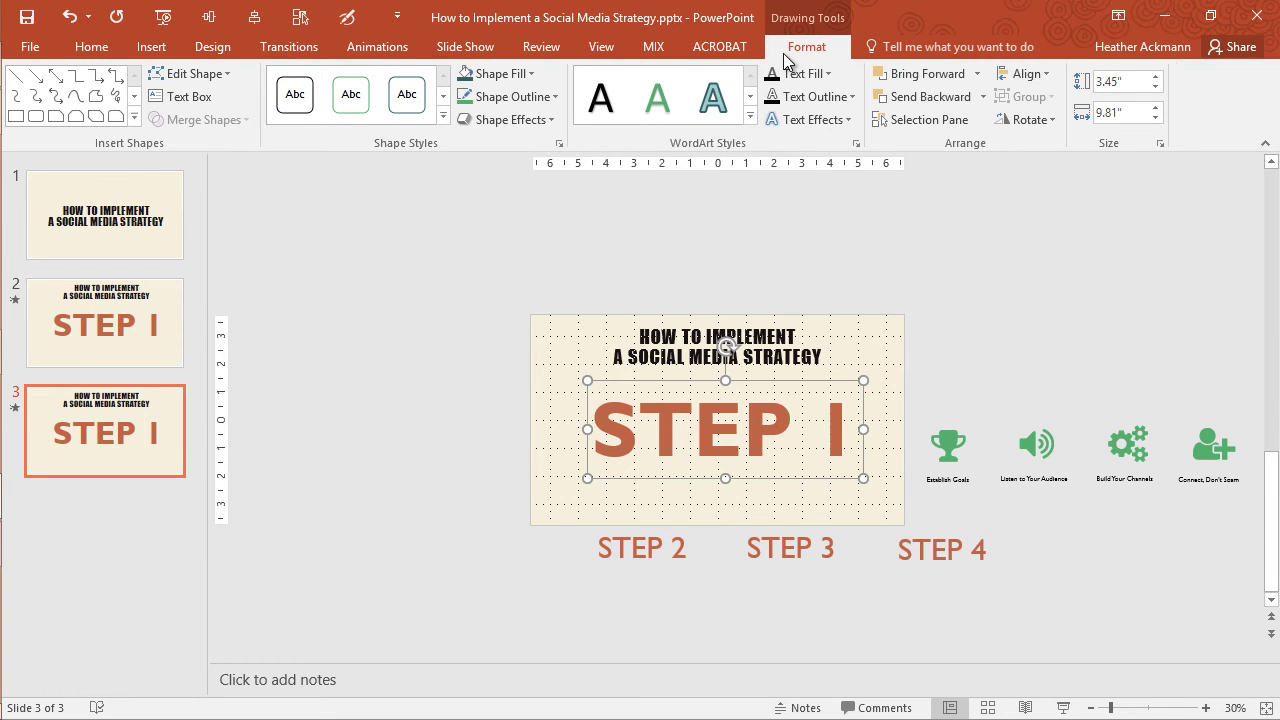
pyautogui.click(810, 77)
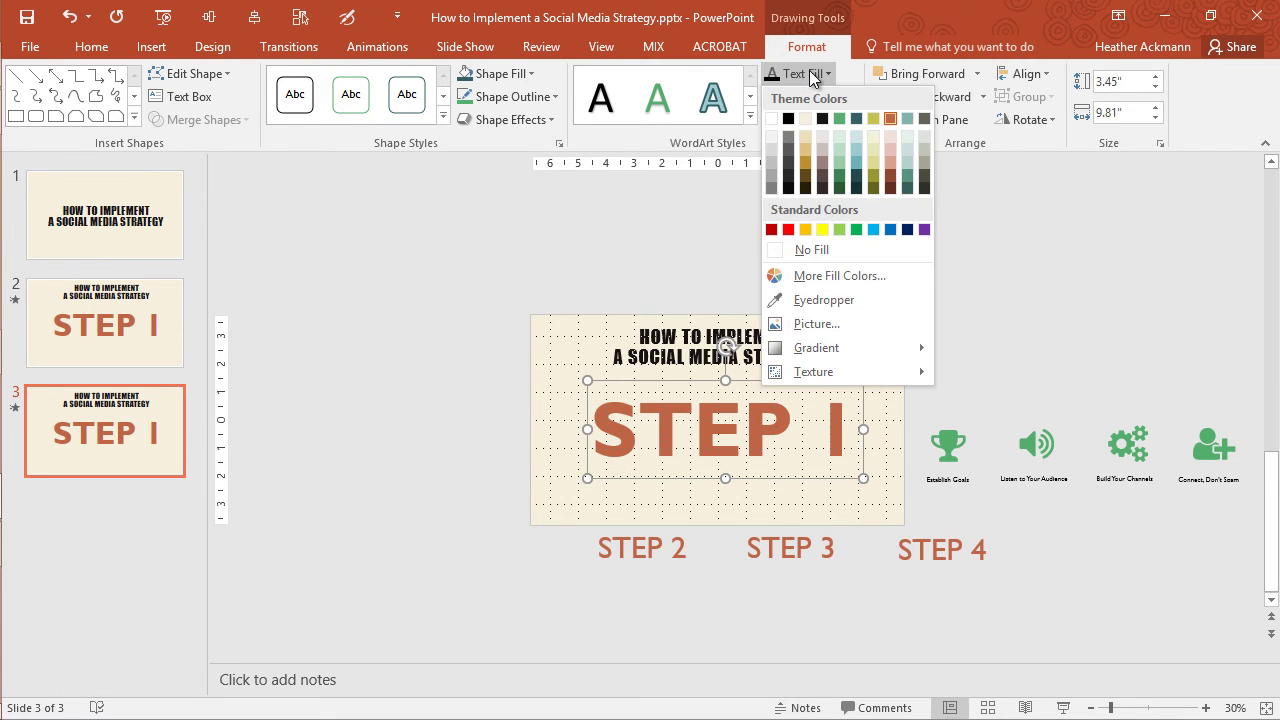
pyautogui.click(831, 249)
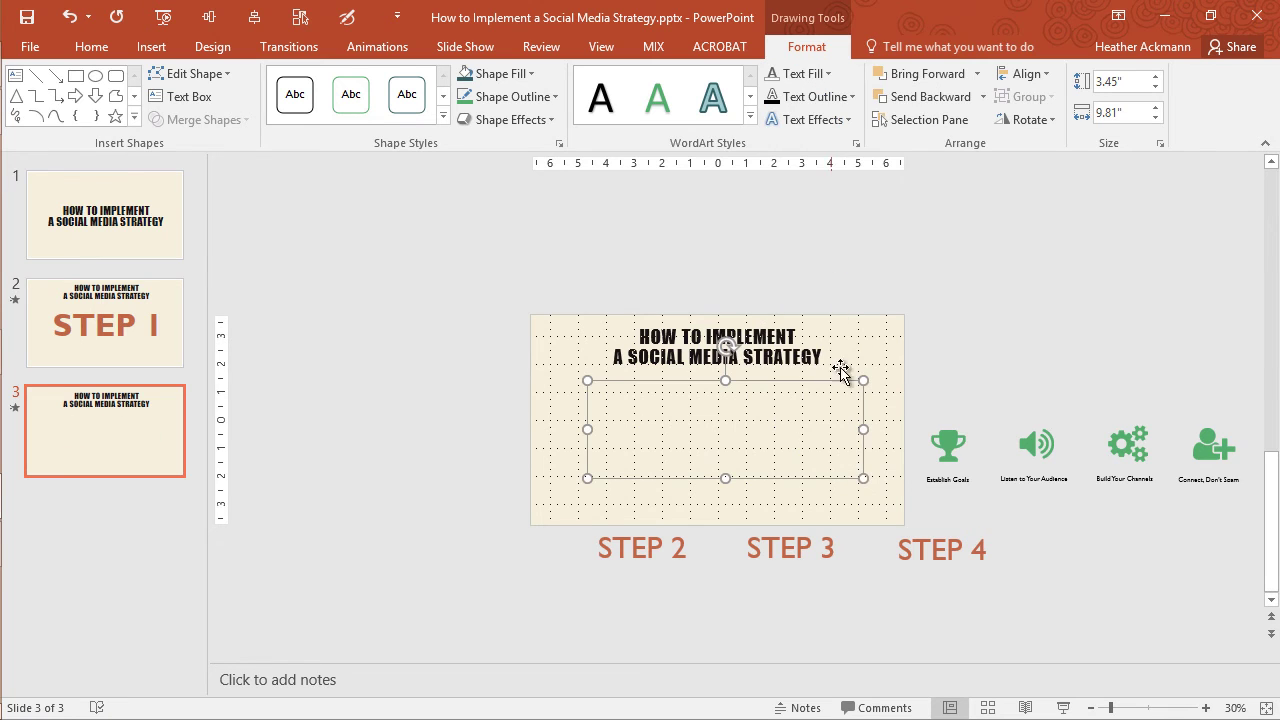
pyautogui.rightClick(841, 381)
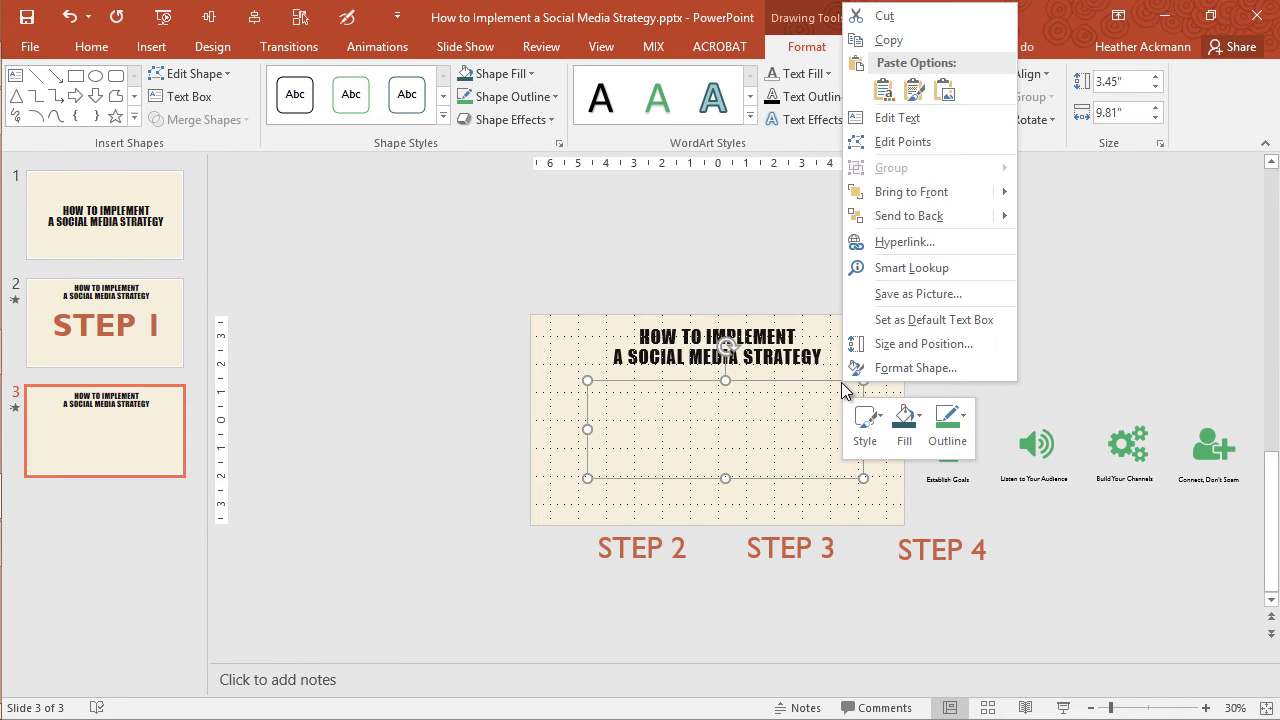
# Send the hidden STEP I box to the back, place the Establish Goals trophy group at left, and preview.
pyautogui.click(872, 214)
pyautogui.click(949, 422)
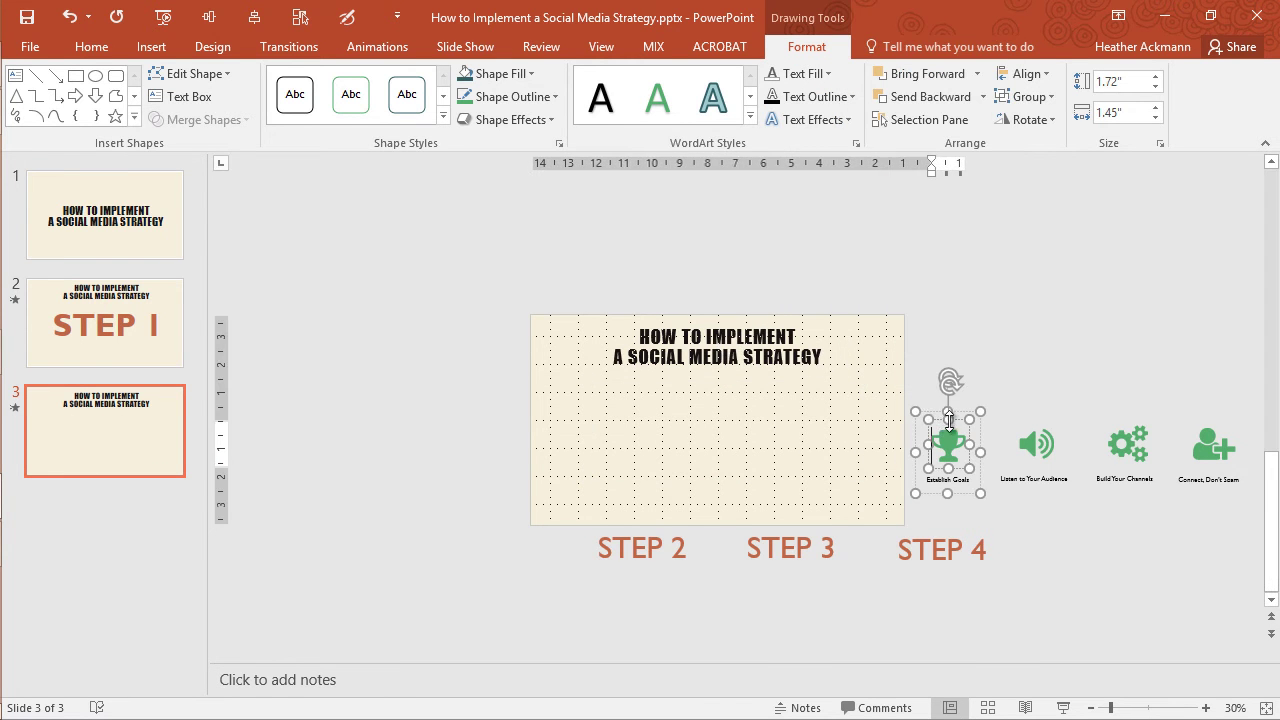
pyautogui.click(931, 409)
pyautogui.click(931, 412)
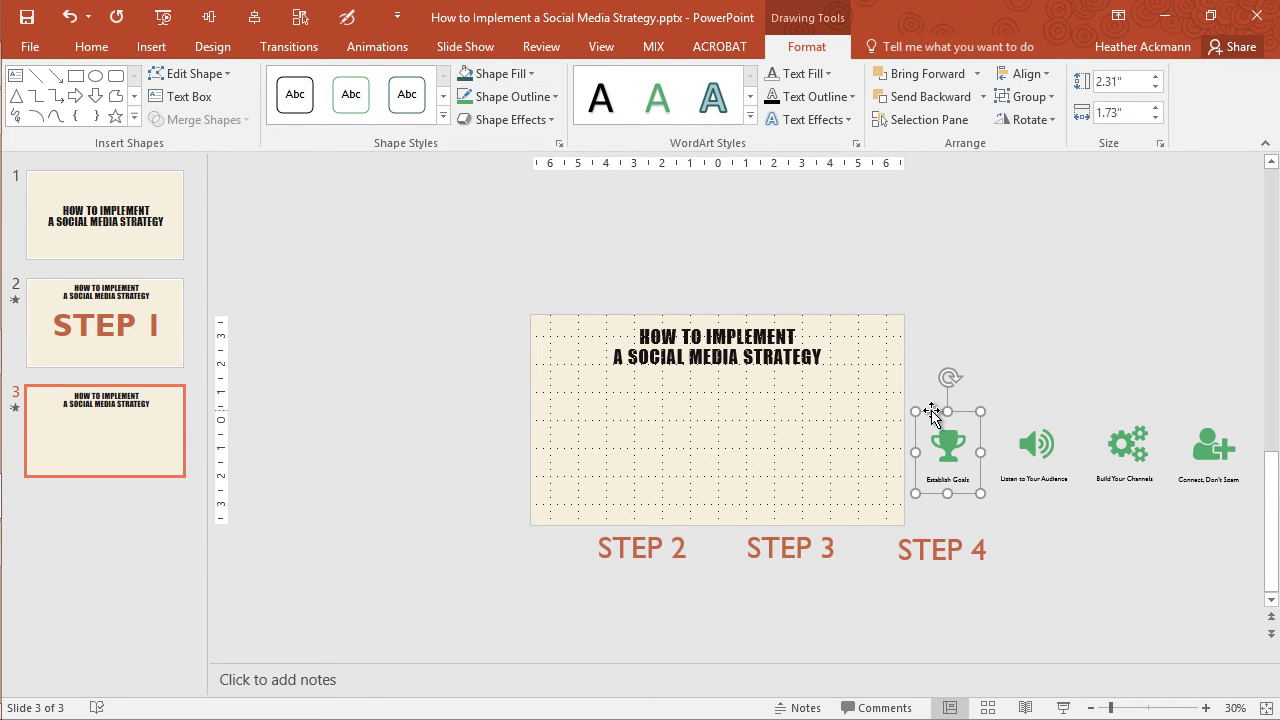
pyautogui.moveTo(931, 410); pyautogui.dragTo(568, 407)
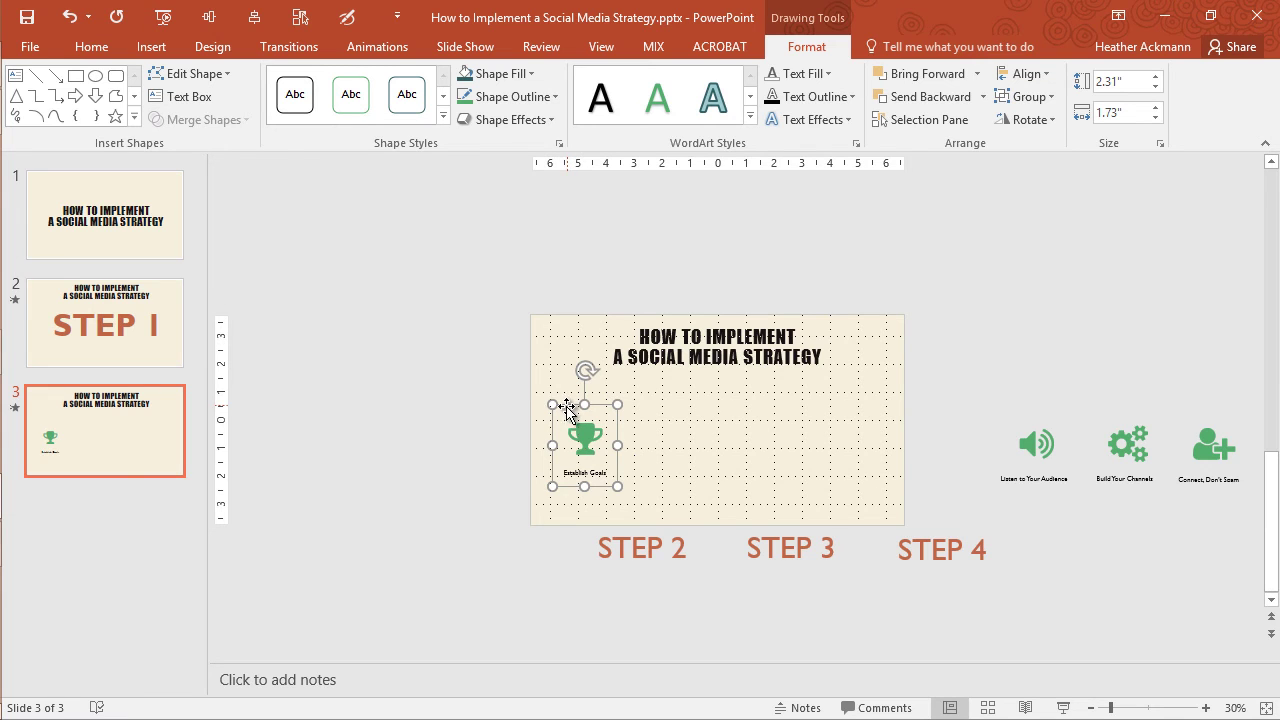
pyautogui.click(15, 410)
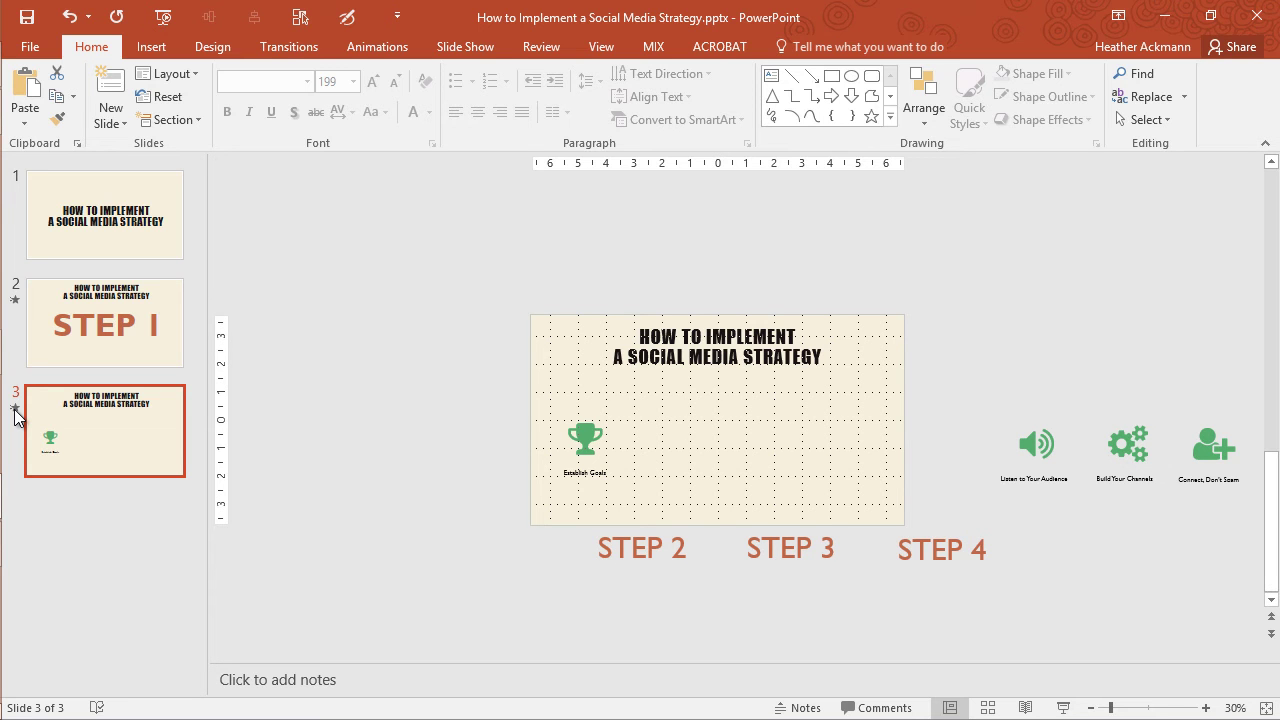
# Duplicate slide 3 to create slide 4.
pyautogui.rightClick(80, 408)
pyautogui.click(146, 197)
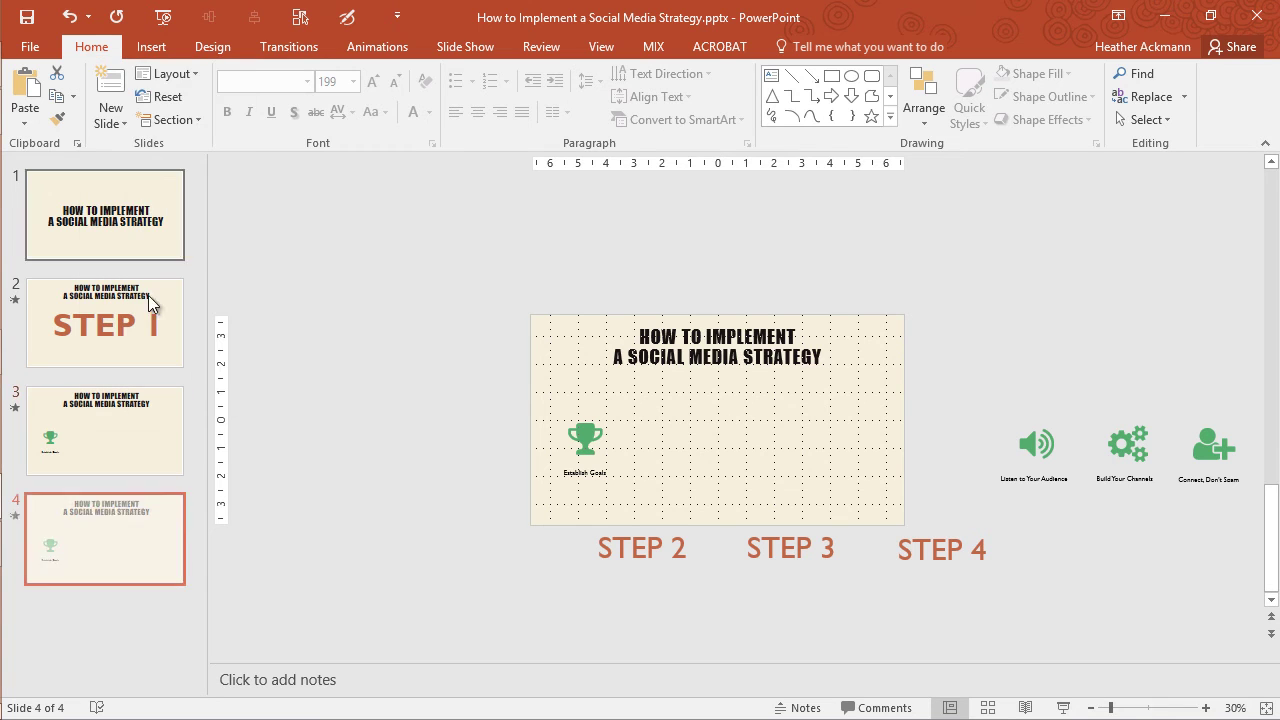
pyautogui.click(289, 46)
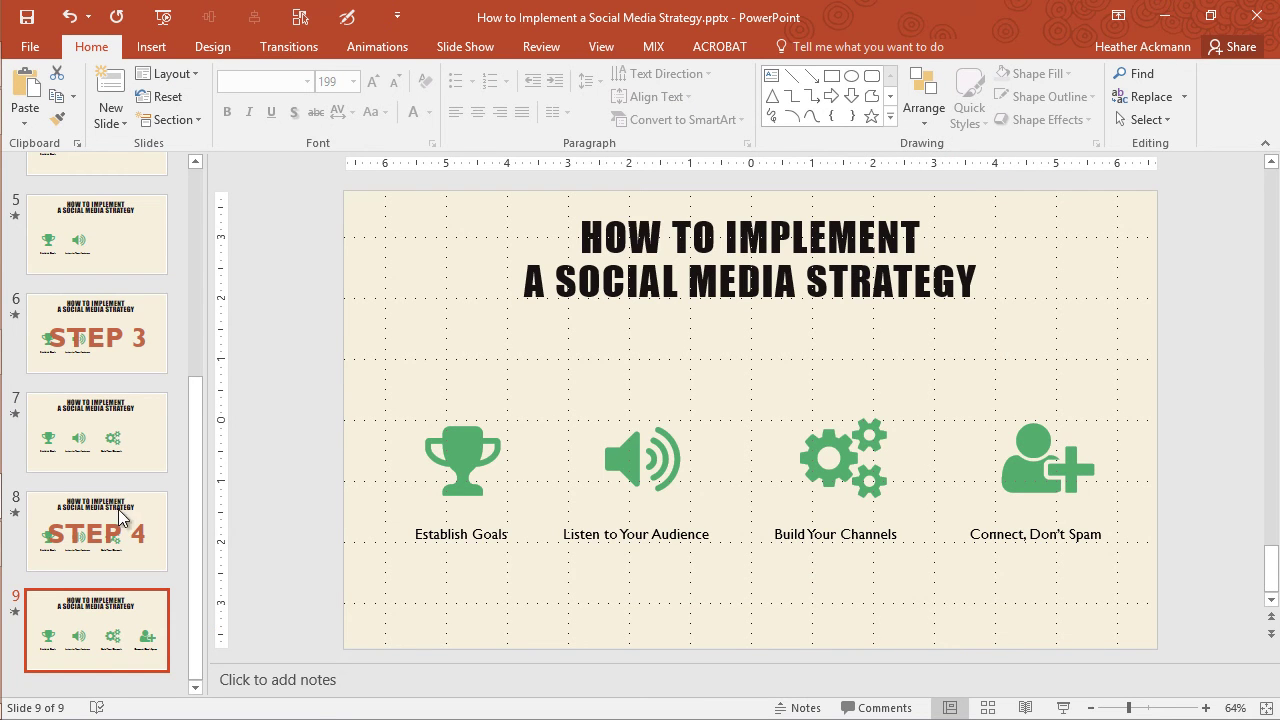
# Scroll the thumbnail pane to the top and select title slide 1.
pyautogui.moveTo(195, 515); pyautogui.dragTo(189, 251)
pyautogui.click(145, 230)
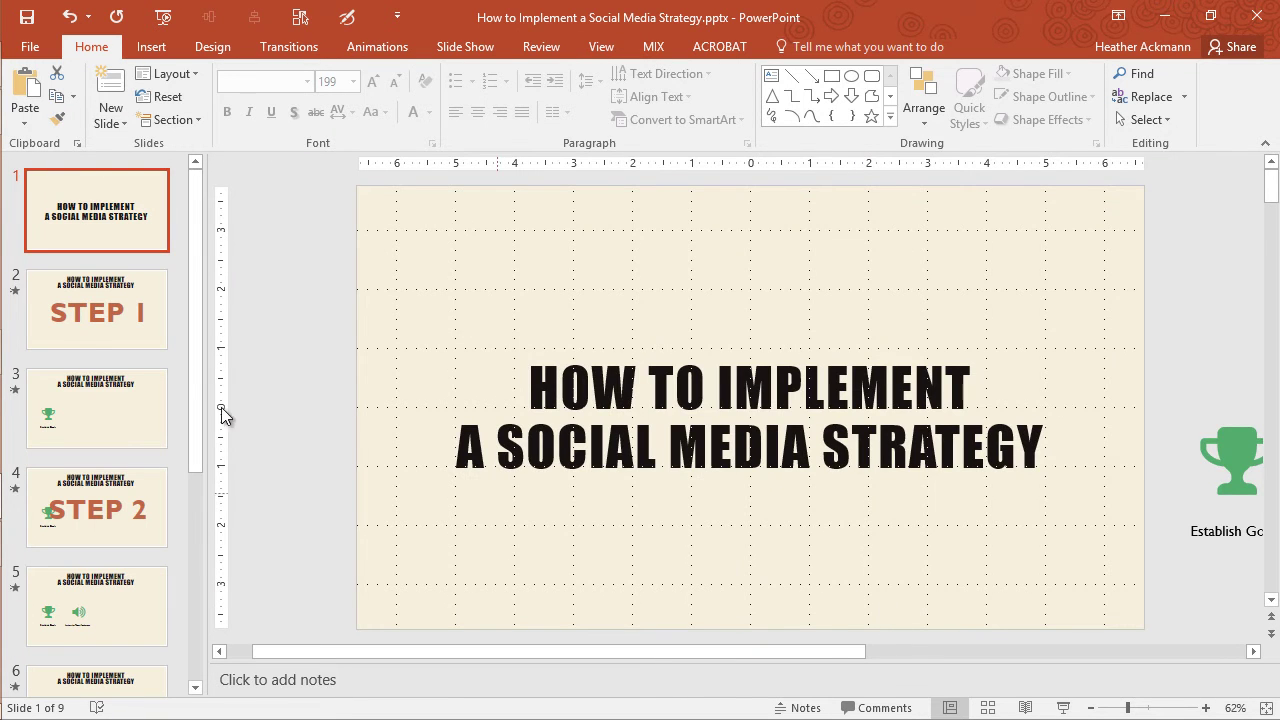
# Cut the Morph transition duration on slides 2 and 4 to 01.00.
pyautogui.click(80, 308)
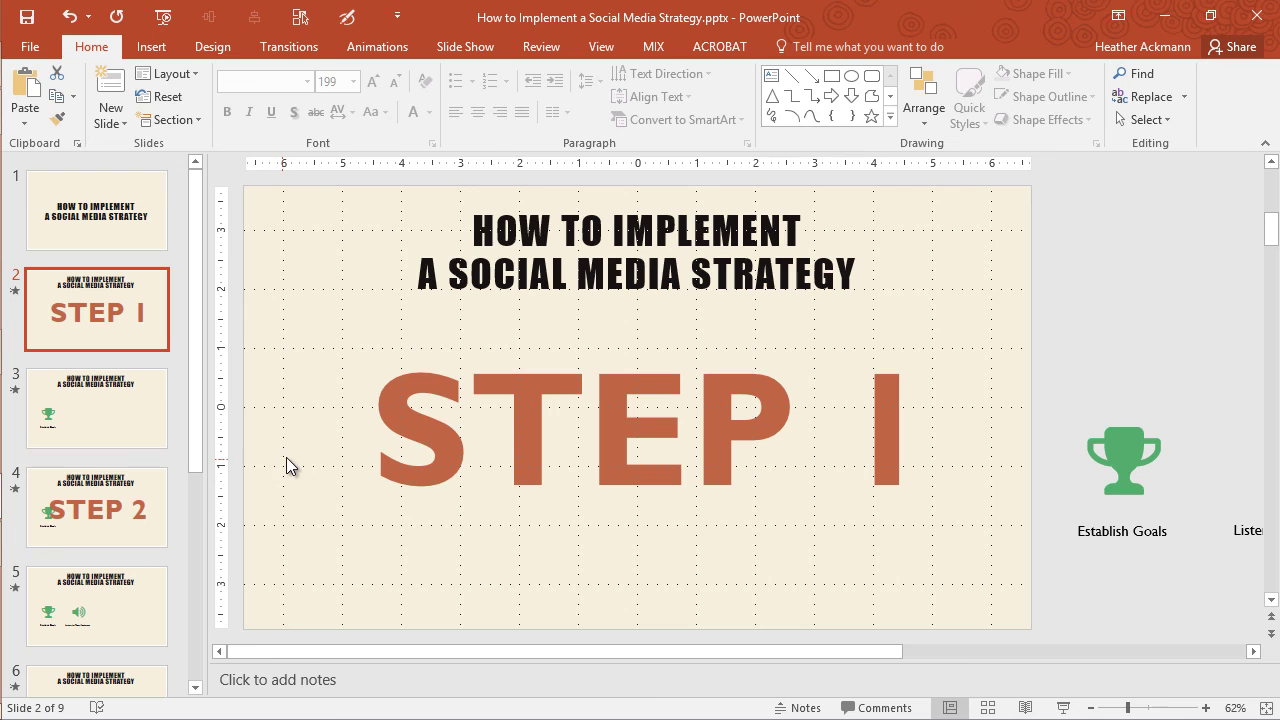
pyautogui.click(284, 50)
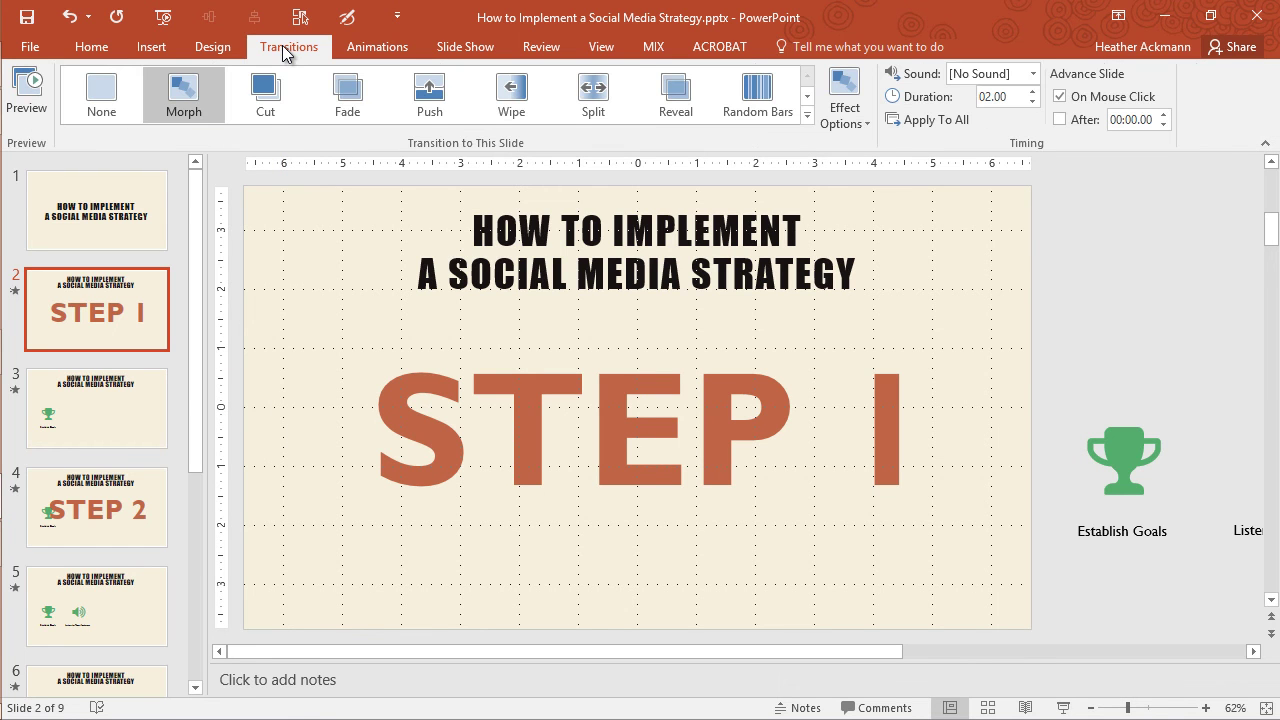
pyautogui.click(1032, 103)
pyautogui.click(1032, 103)
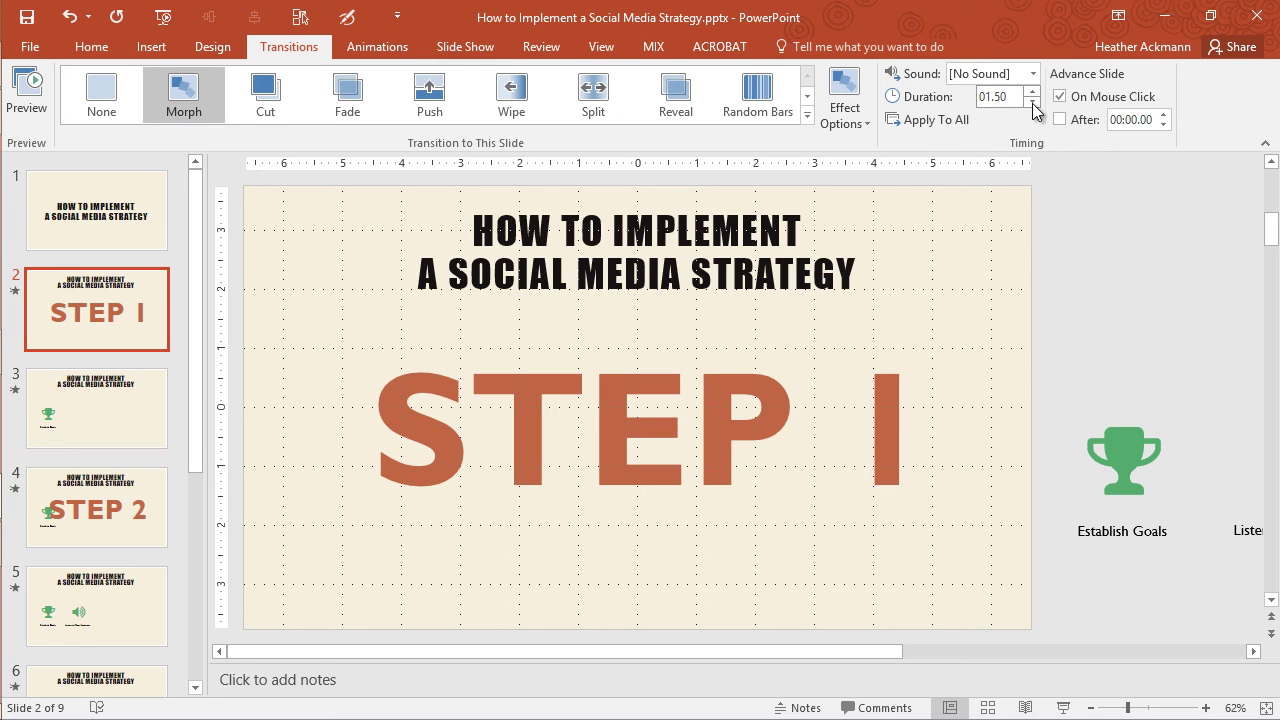
pyautogui.click(1032, 103)
pyautogui.click(1032, 103)
pyautogui.click(108, 515)
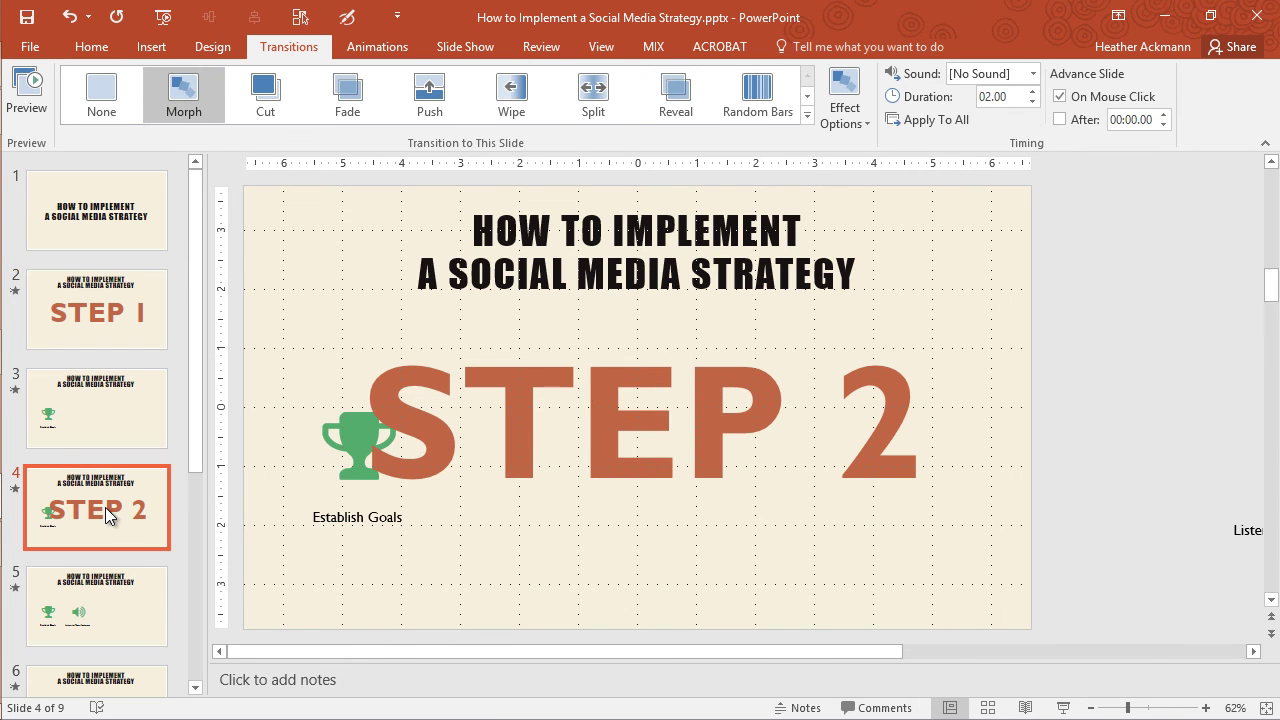
pyautogui.click(1032, 103)
pyautogui.click(1033, 103)
pyautogui.click(1033, 103)
pyautogui.click(1033, 103)
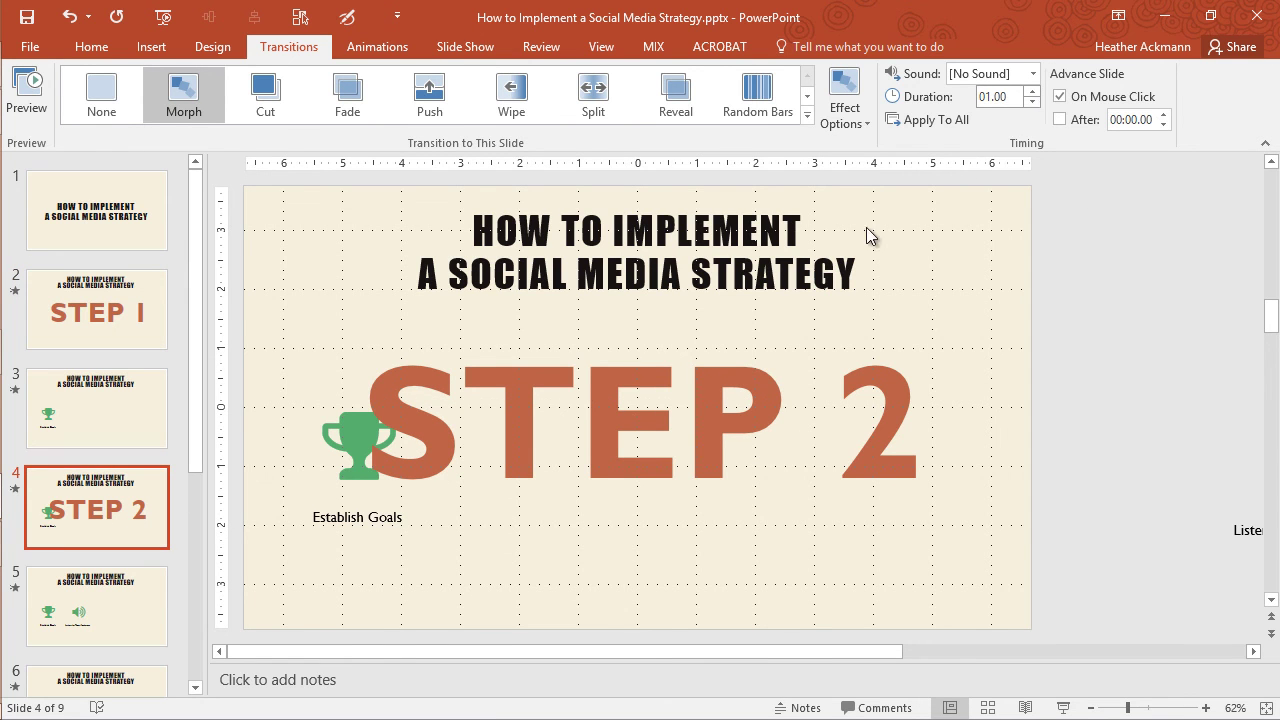
# Cut the Morph transition duration on slides 6 and 8 to 01.00.
pyautogui.scroll(-3, 130, 528)
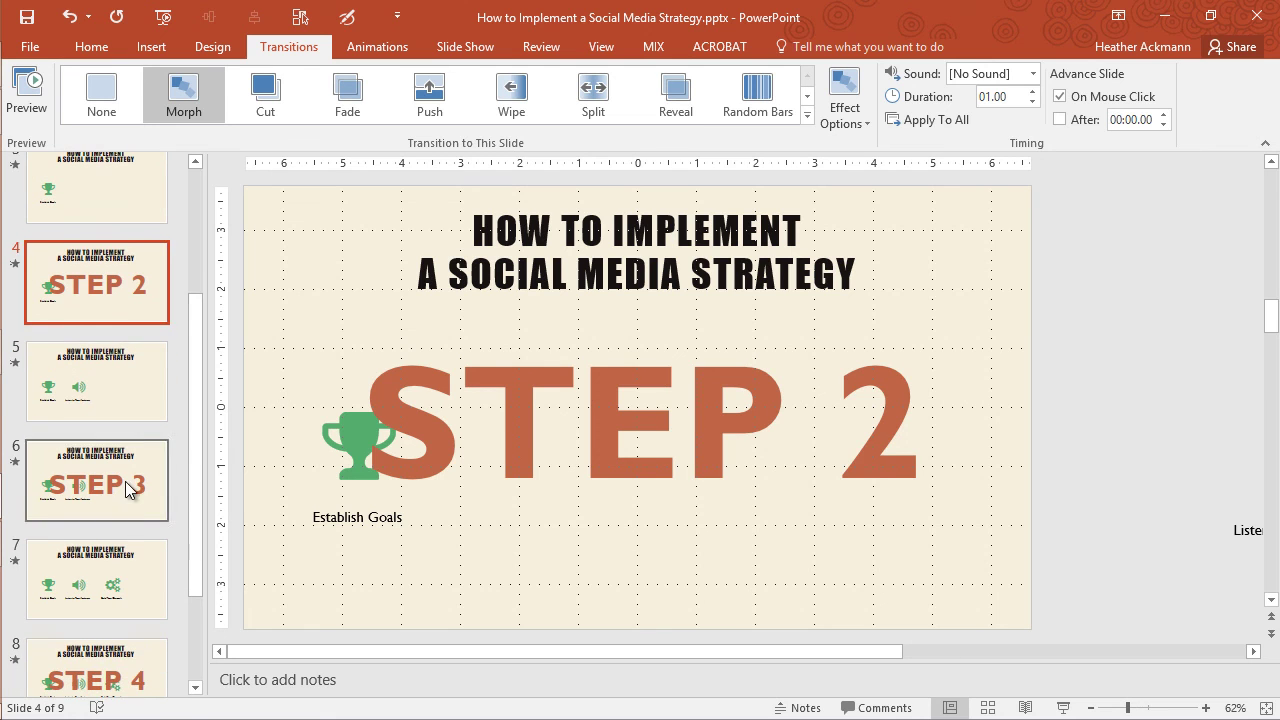
pyautogui.click(128, 505)
pyautogui.click(1033, 103)
pyautogui.click(1033, 103)
pyautogui.click(1033, 103)
pyautogui.click(1033, 103)
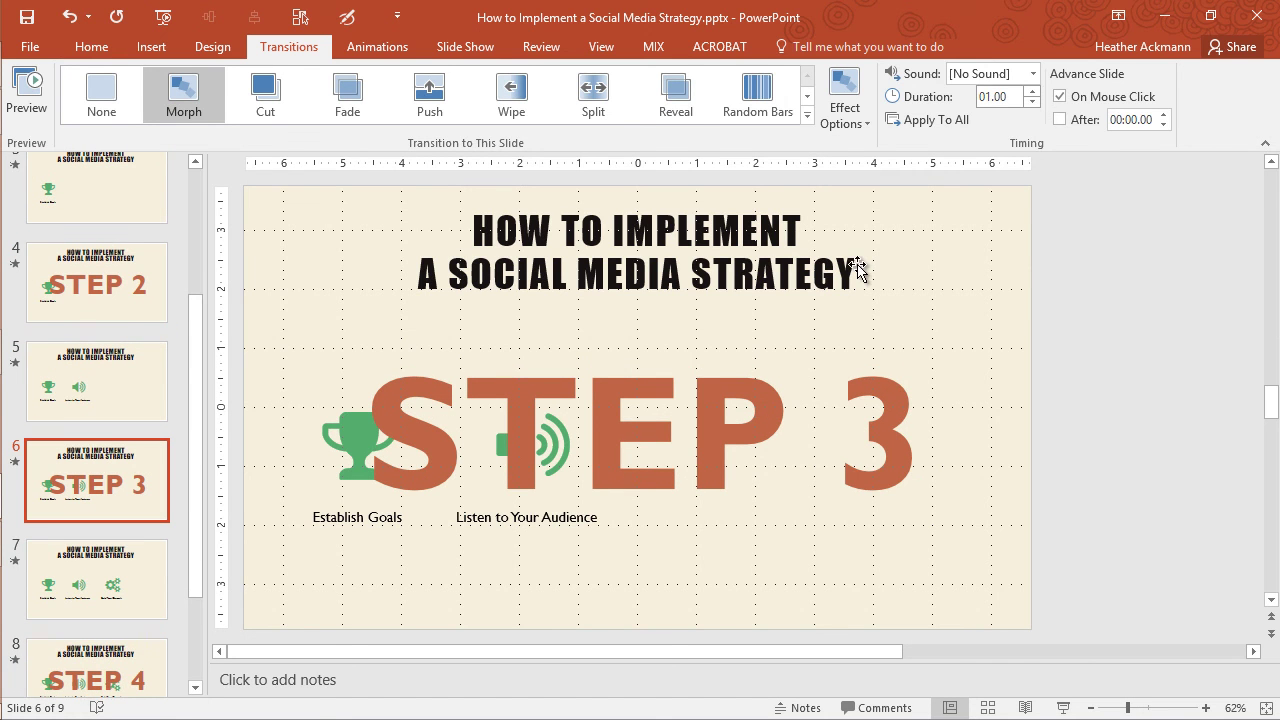
pyautogui.scroll(-3, 157, 542)
pyautogui.click(157, 542)
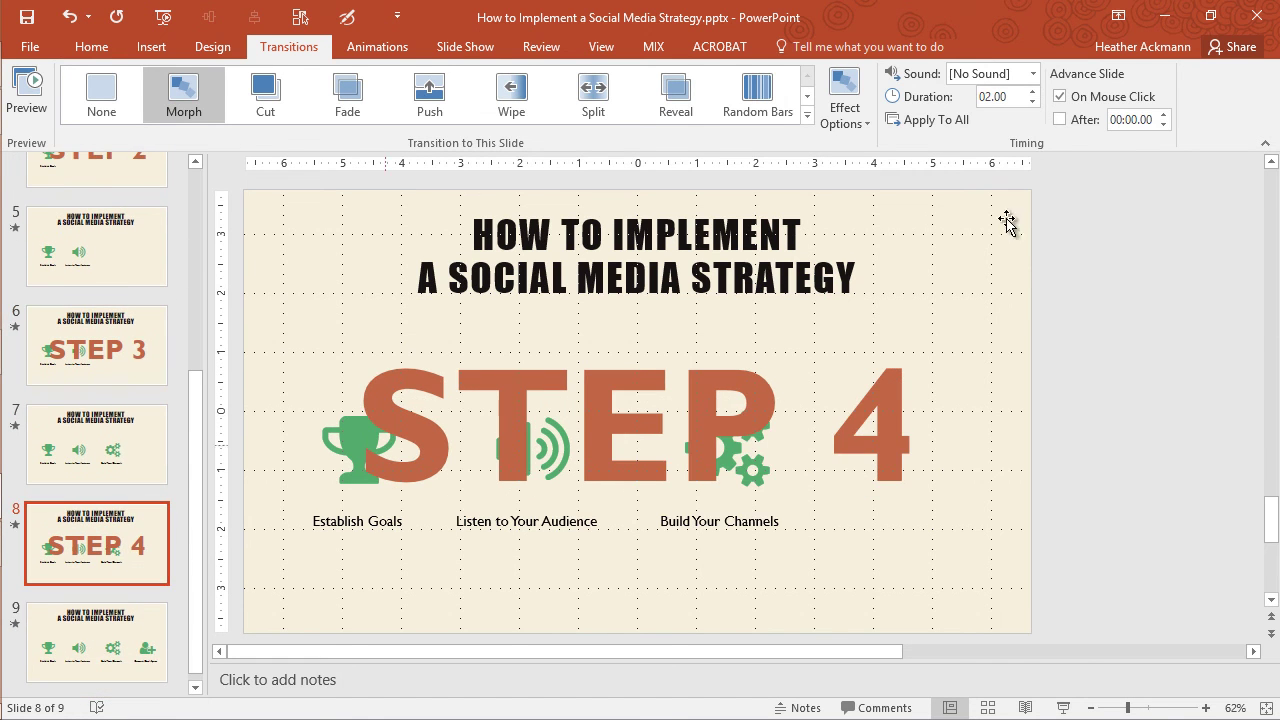
pyautogui.click(1032, 103)
pyautogui.click(1032, 103)
pyautogui.click(1032, 103)
pyautogui.click(1032, 103)
pyautogui.scroll(3, 42, 590)
# Bring the plain title slide (slide 1) back on screen from the thumbnail pane.
pyautogui.click(77, 180)
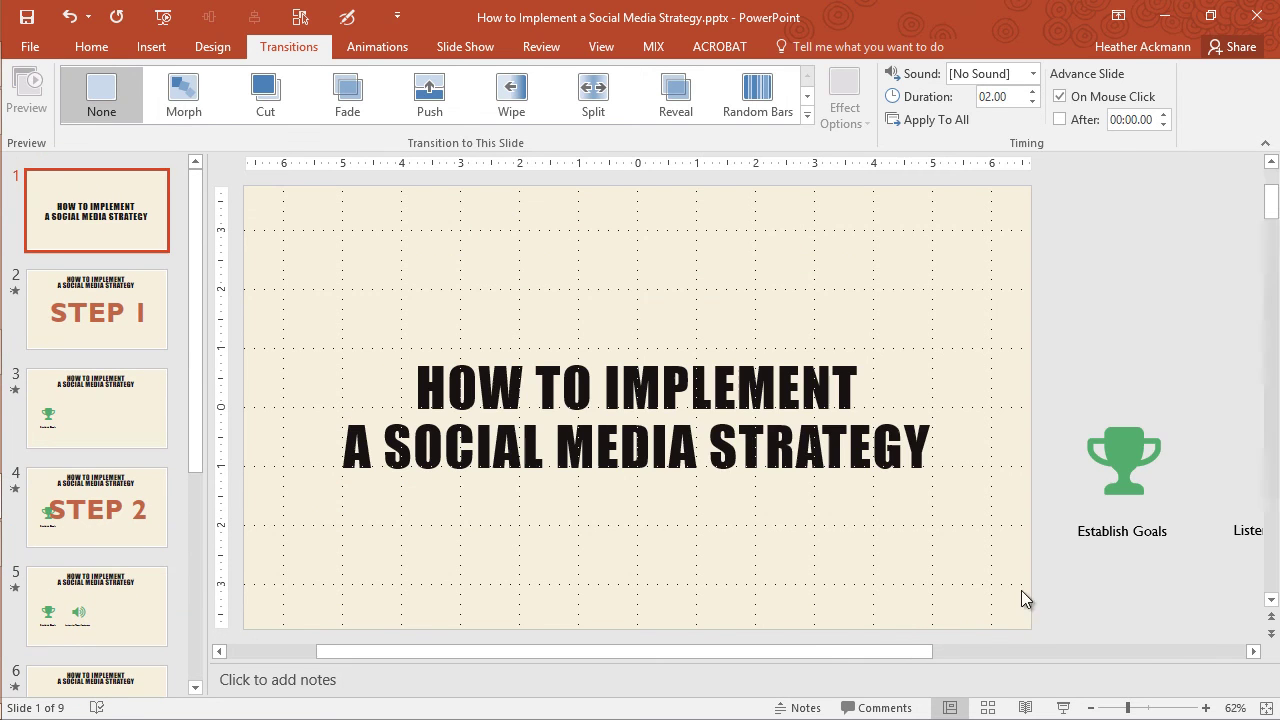